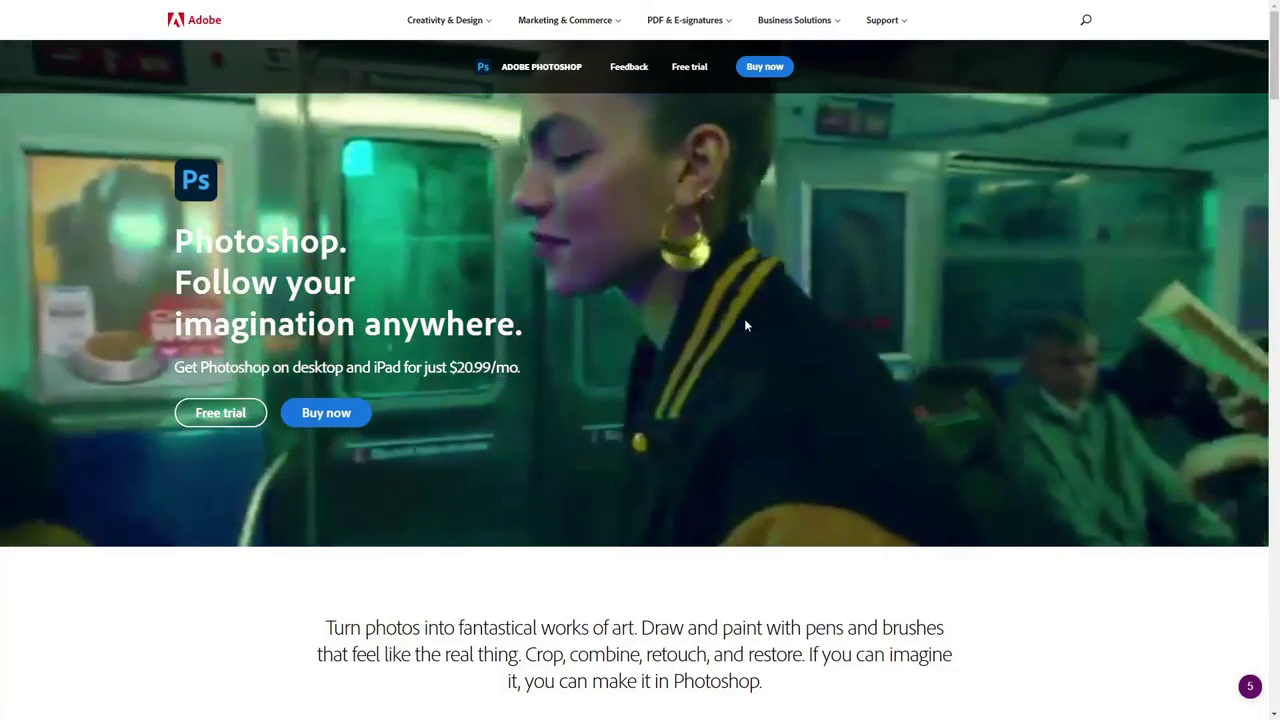
# Scroll through the Photoshop page and go to the Creative Cloud Plans & Pricing page.
pyautogui.scroll(-2, 737, 332)
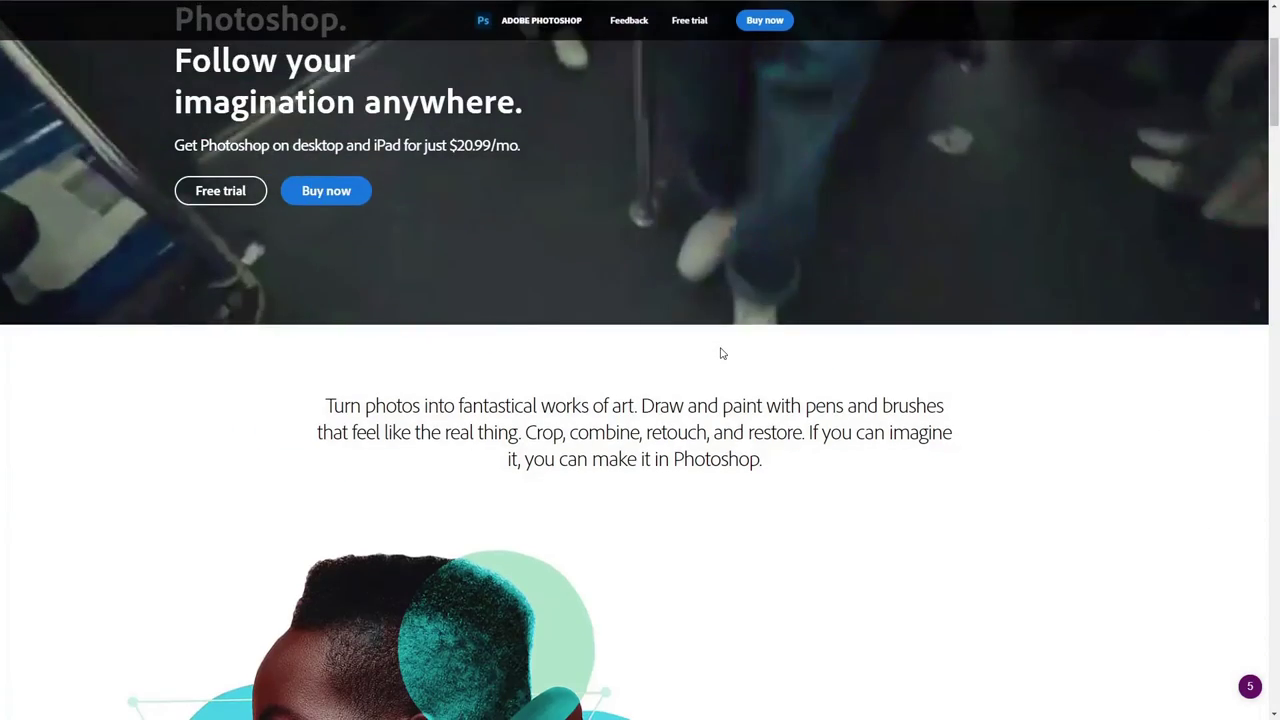
pyautogui.scroll(-7, 716, 358)
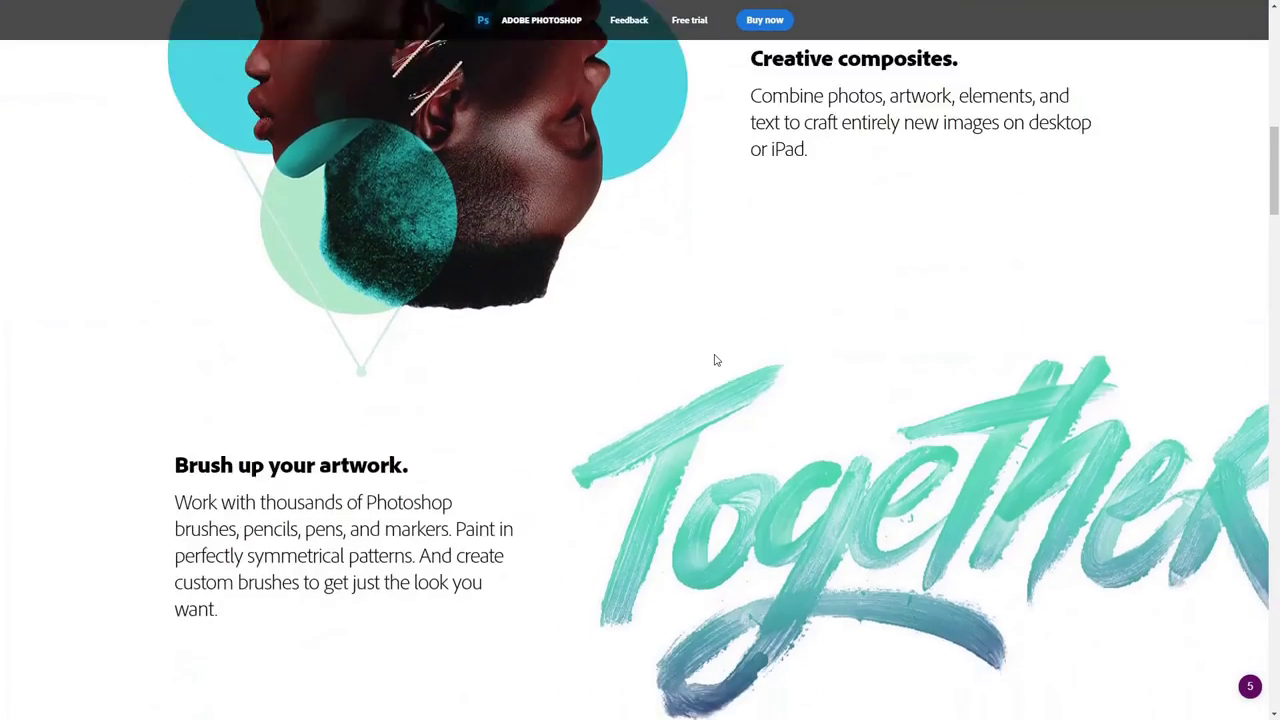
pyautogui.scroll(-4, 716, 360)
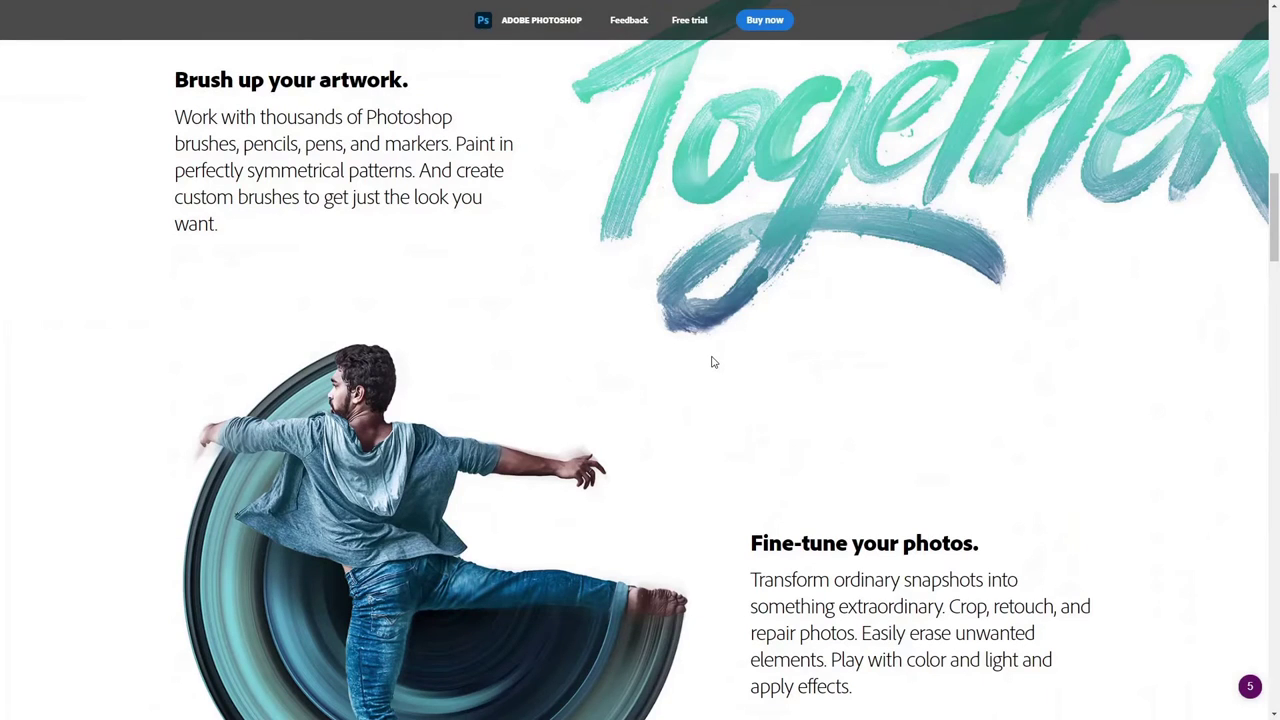
pyautogui.scroll(-4, 714, 363)
pyautogui.scroll(-7, 714, 362)
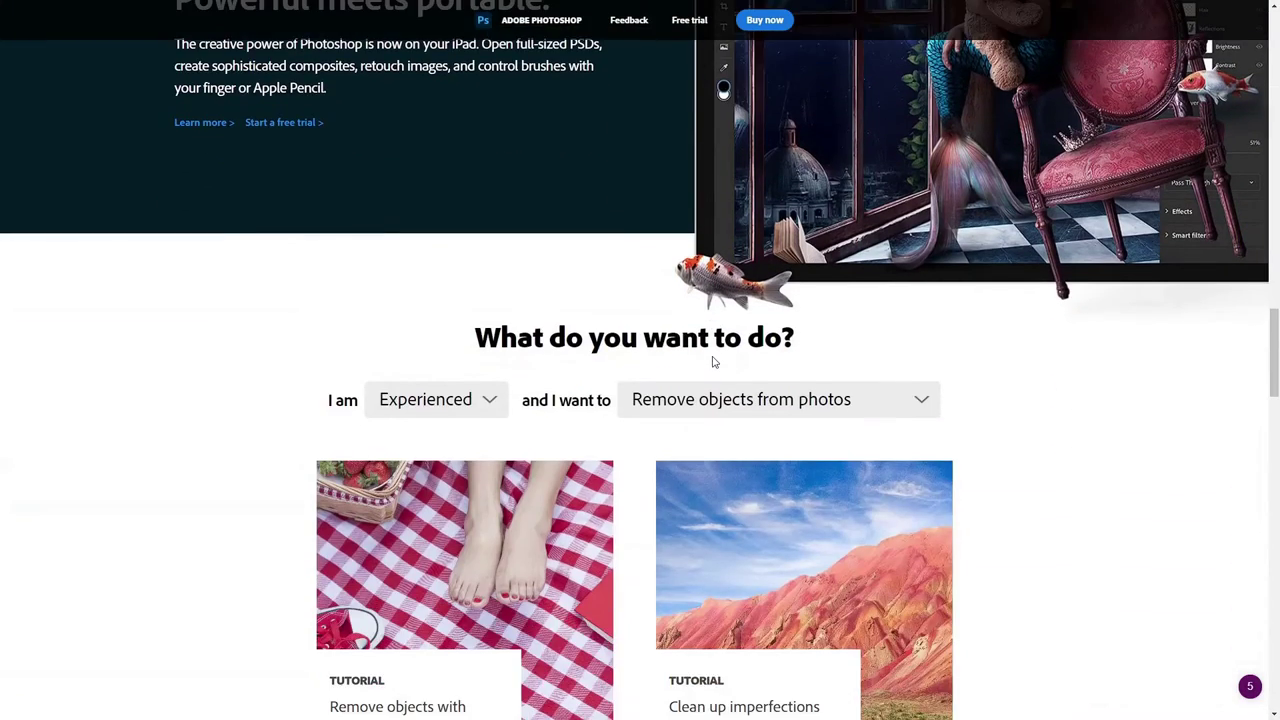
pyautogui.scroll(-4, 714, 362)
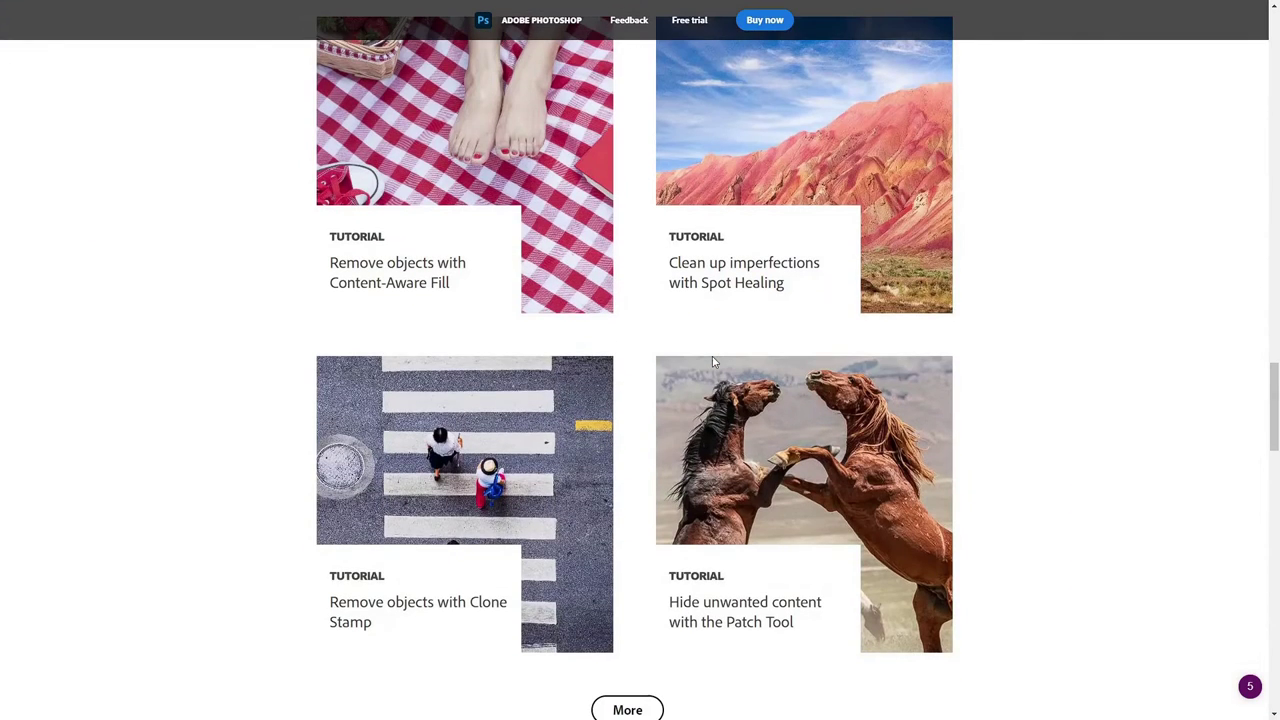
pyautogui.scroll(-4, 714, 362)
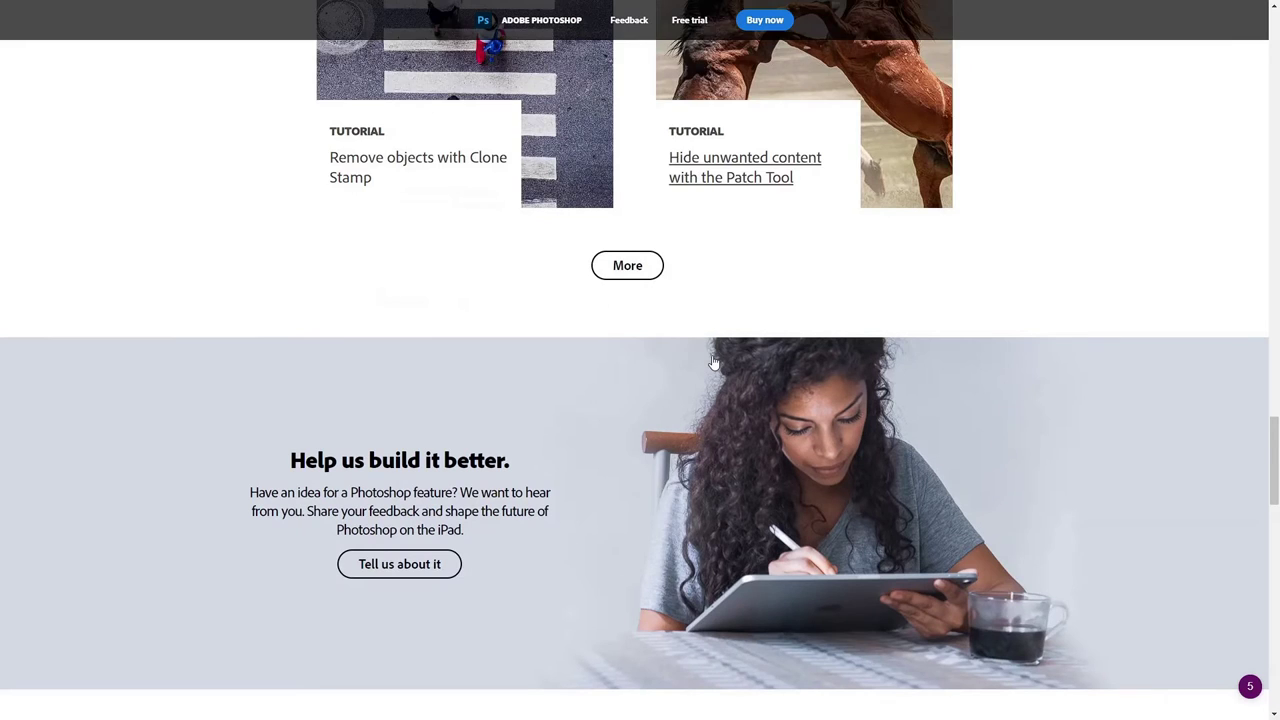
pyautogui.scroll(-2, 714, 362)
pyautogui.scroll(-2, 716, 345)
pyautogui.scroll(2, 719, 332)
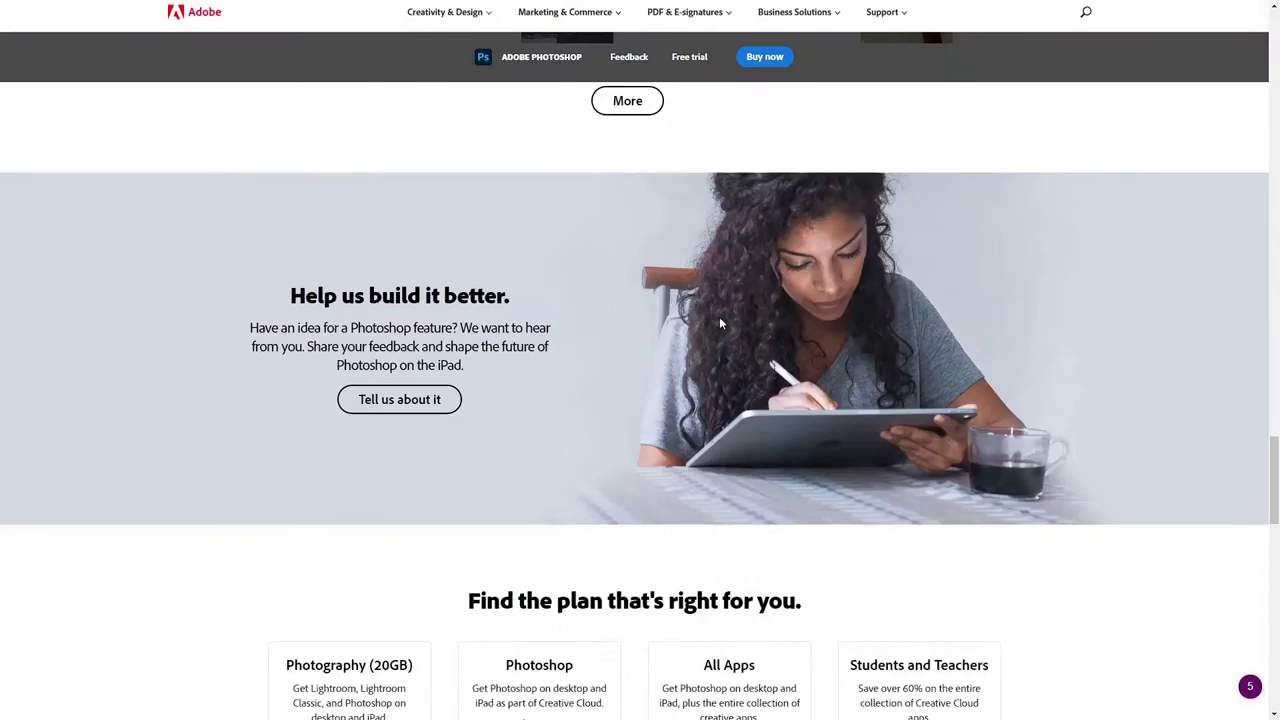
pyautogui.scroll(2, 720, 332)
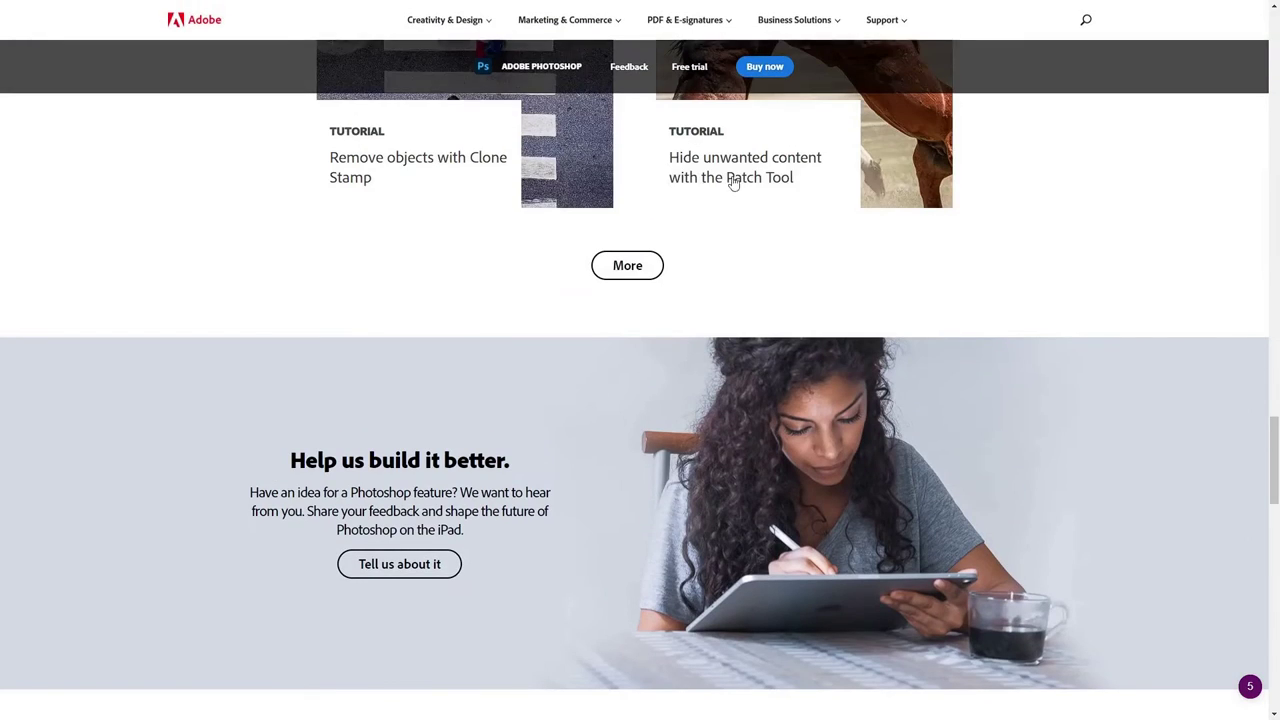
pyautogui.click(762, 67)
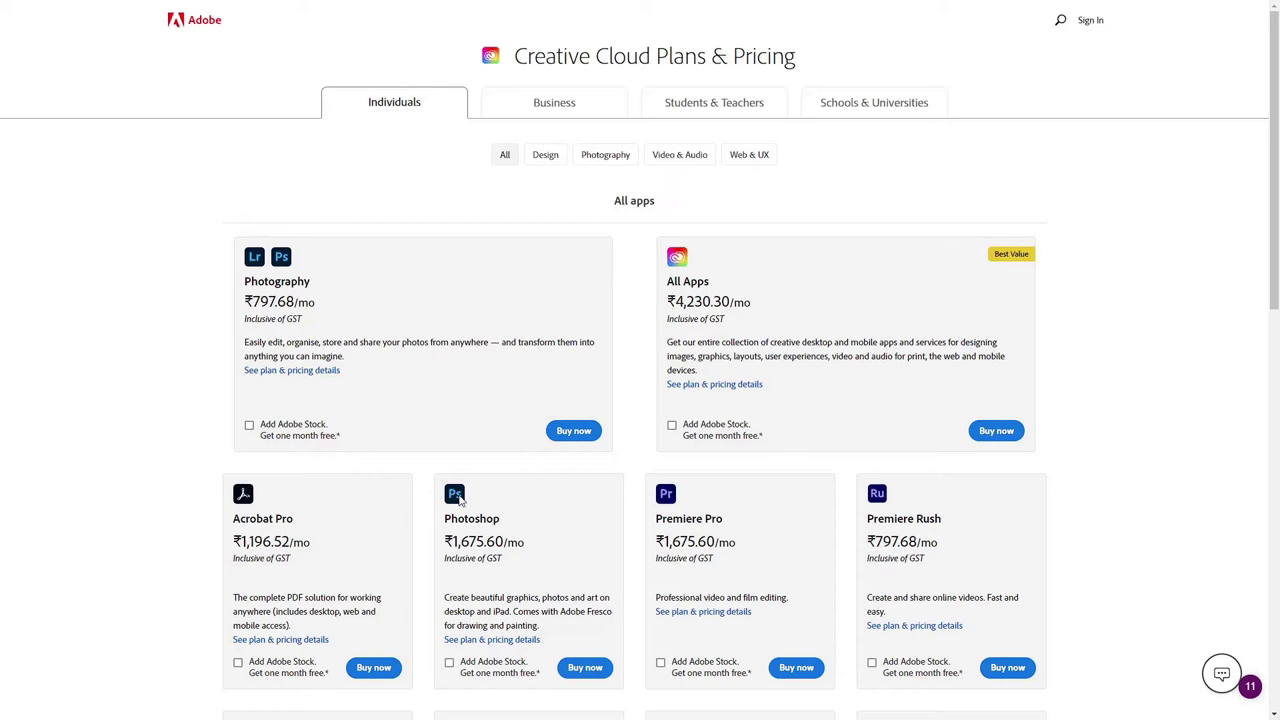
# Highlight the Photoshop plan name and its ₹1,675.60/mo price.
pyautogui.moveTo(438, 508); pyautogui.dragTo(487, 548)
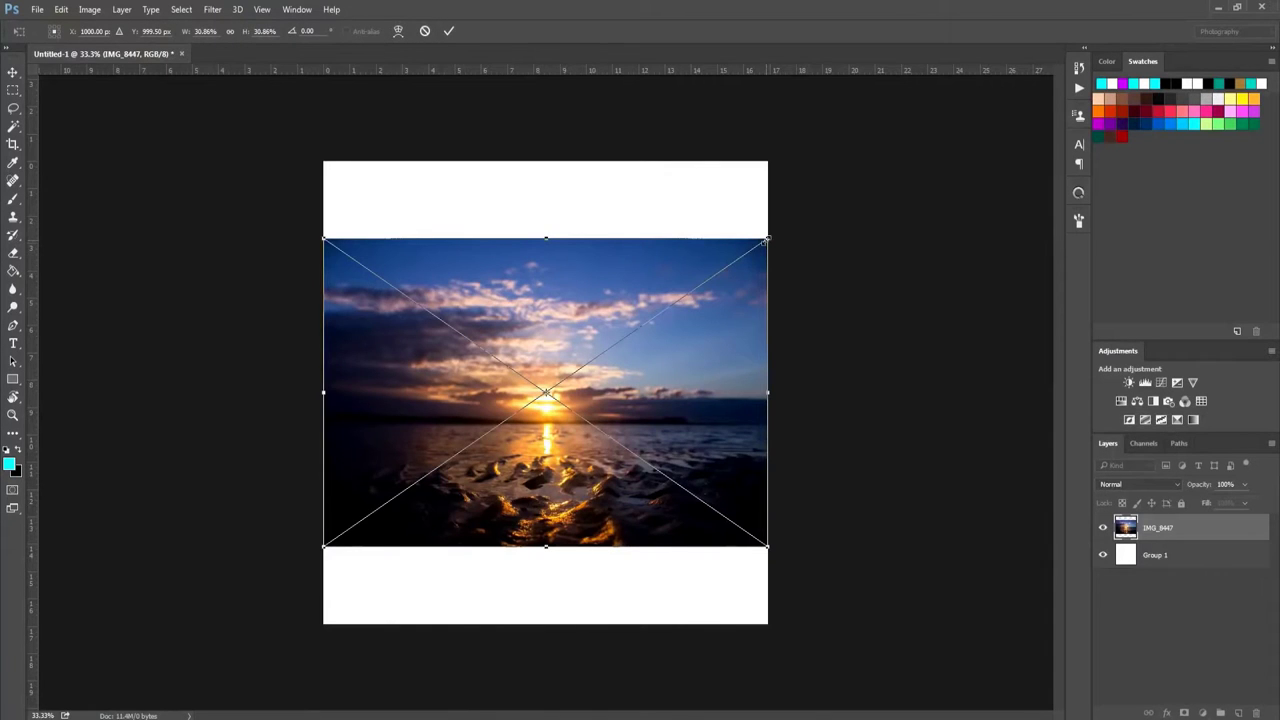
# In Photoshop, scale the placed sunset photo IMG_8447 up by dragging its corner handle.
pyautogui.moveTo(767, 239); pyautogui.dragTo(967, 140)
# Undo, rescale the sunset photo to fill the canvas height, then flip it vertically.
pyautogui.hotkey('ctrl', 'z')
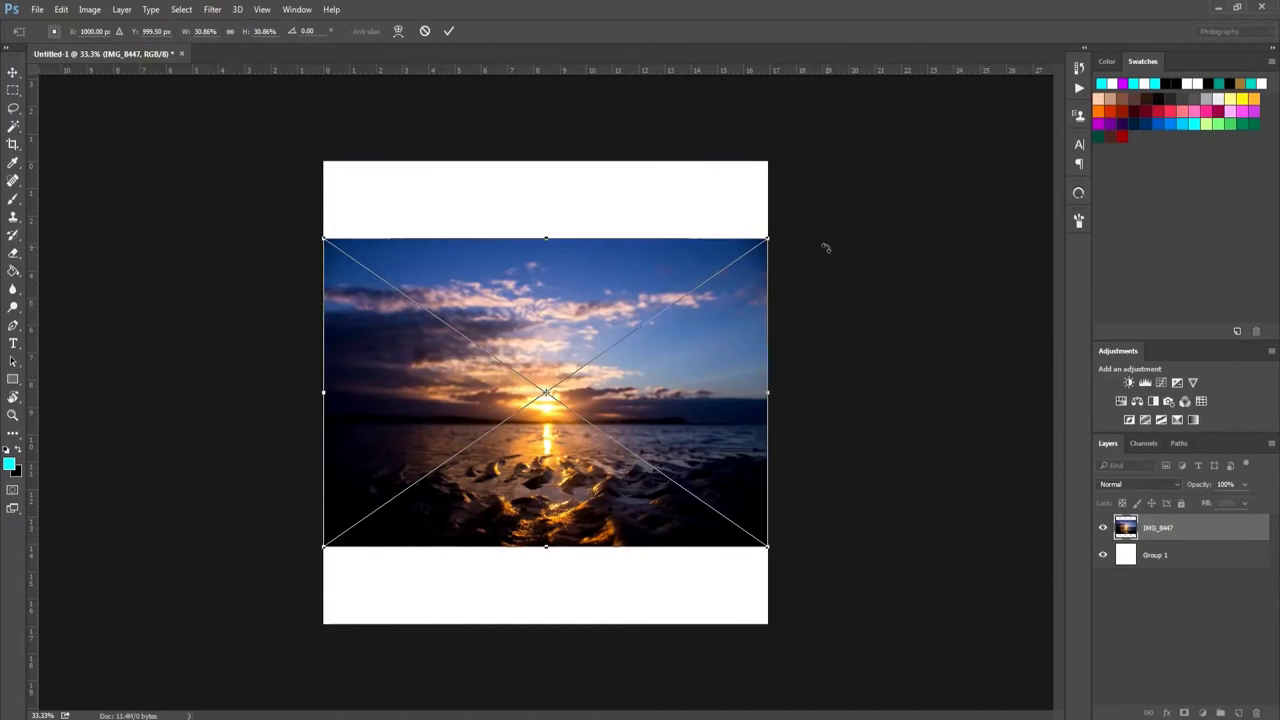
pyautogui.moveTo(767, 239); pyautogui.dragTo(883, 158)
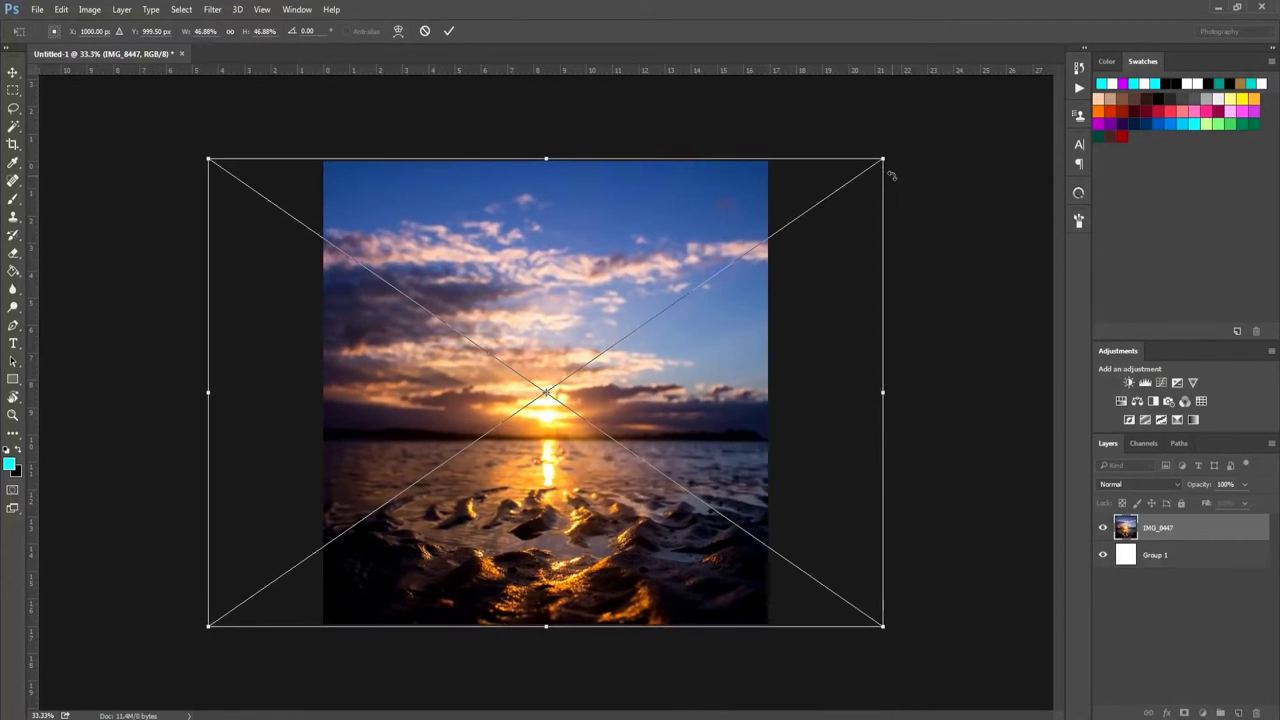
pyautogui.rightClick(697, 306)
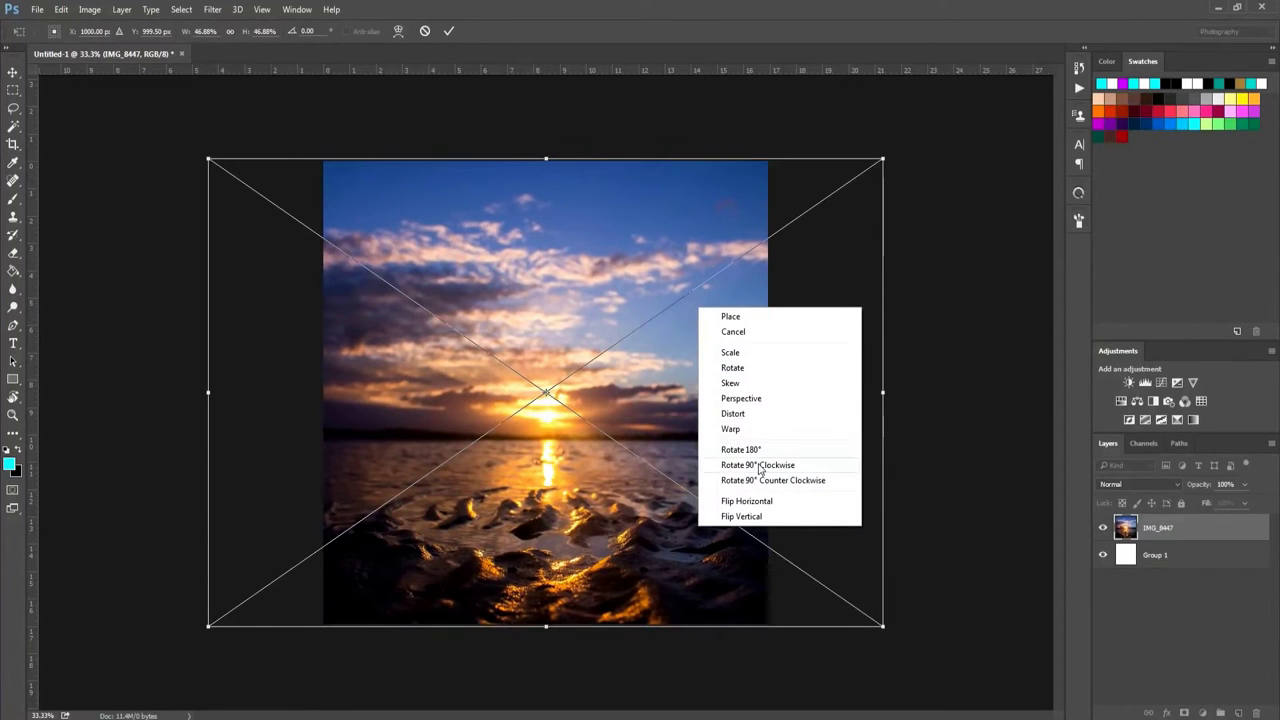
pyautogui.click(745, 515)
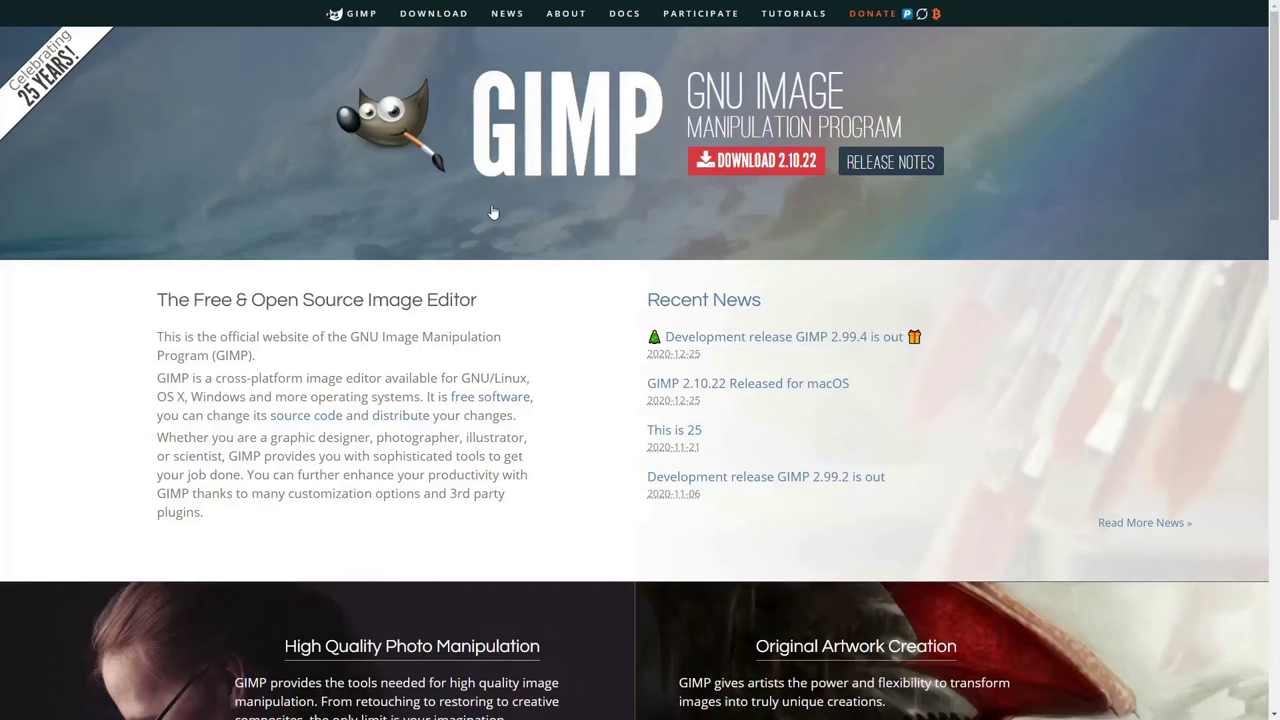
# Scroll gimp.org's feature sections down toward the footer and back up.
pyautogui.scroll(-5, 490, 213)
pyautogui.scroll(-2, 490, 213)
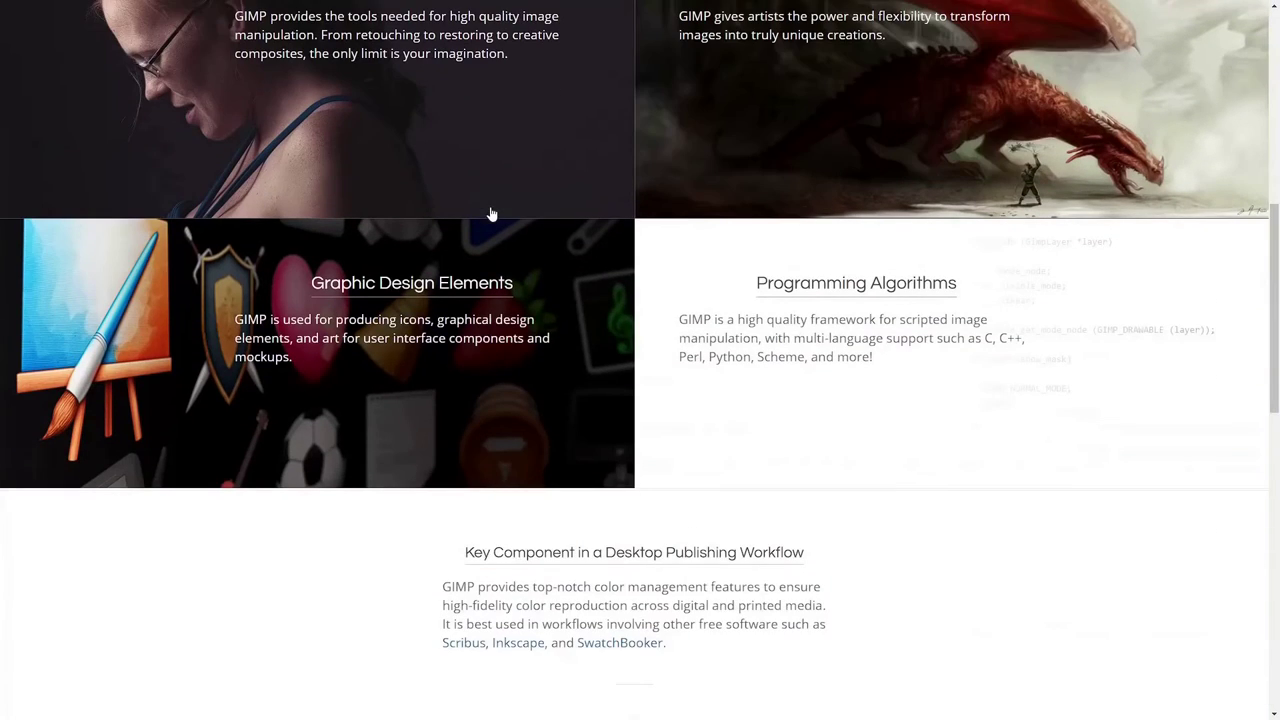
pyautogui.scroll(-6, 490, 213)
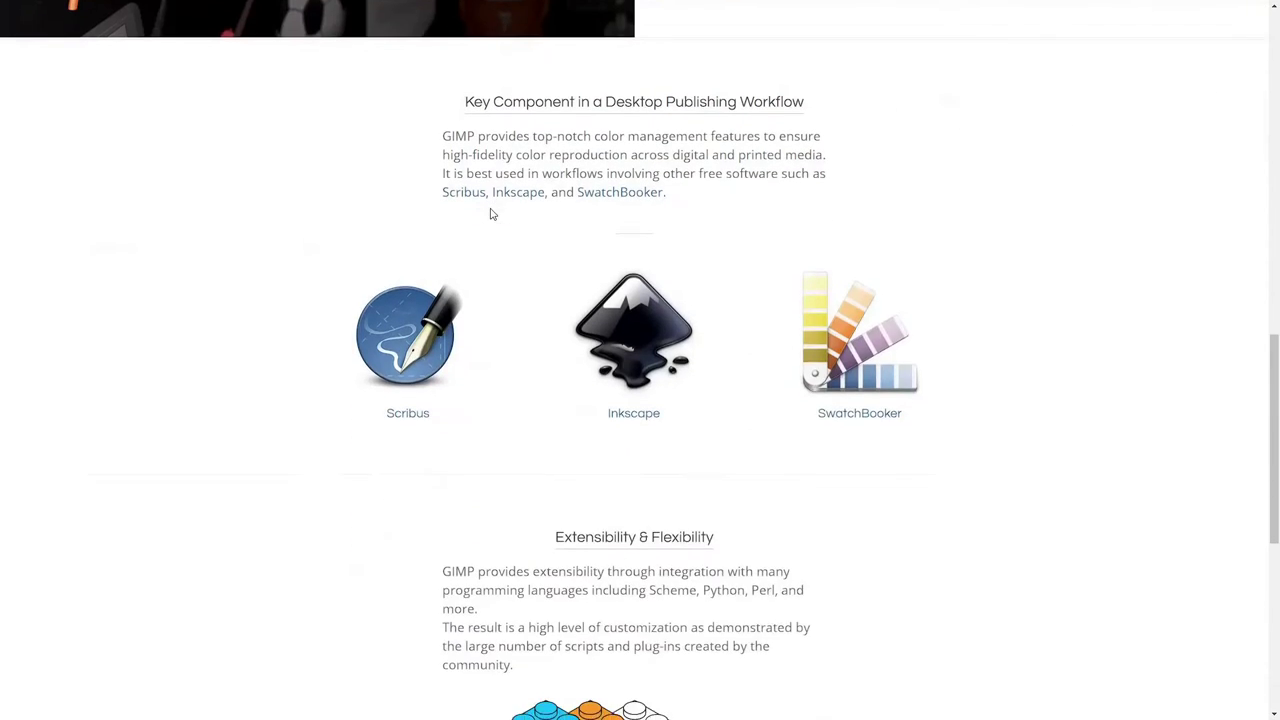
pyautogui.scroll(-3, 490, 213)
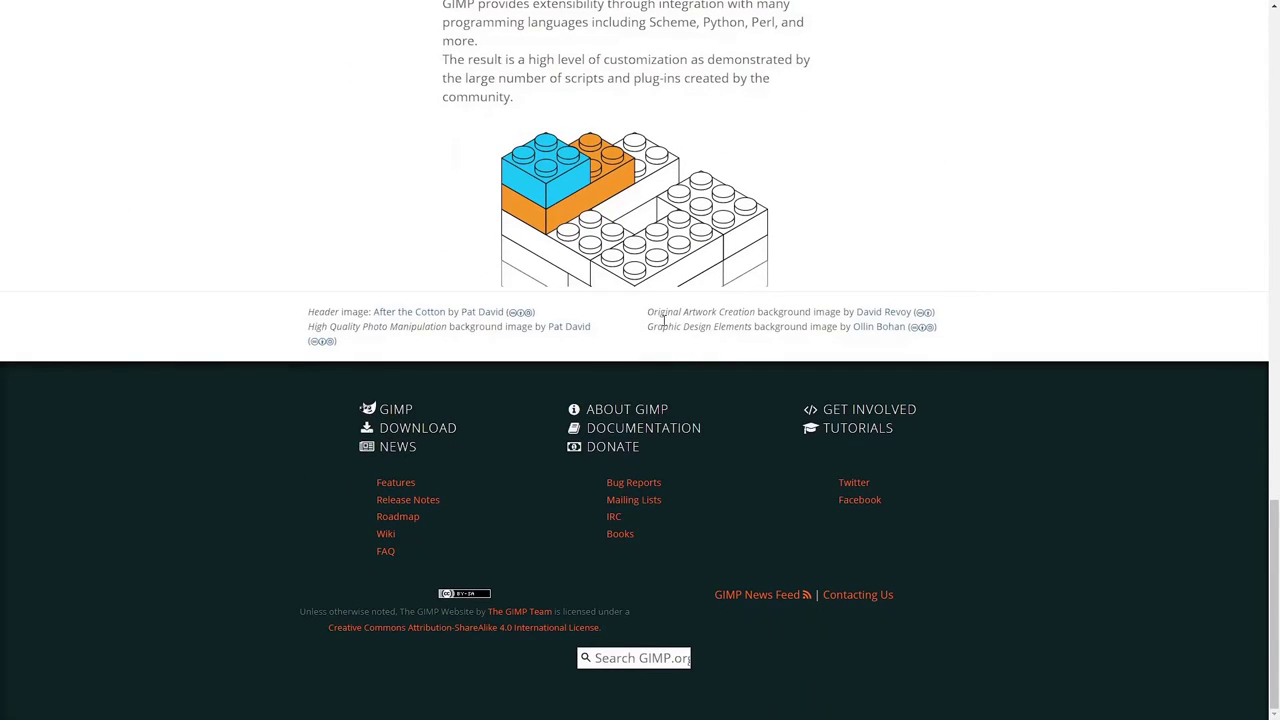
pyautogui.scroll(20, 664, 318)
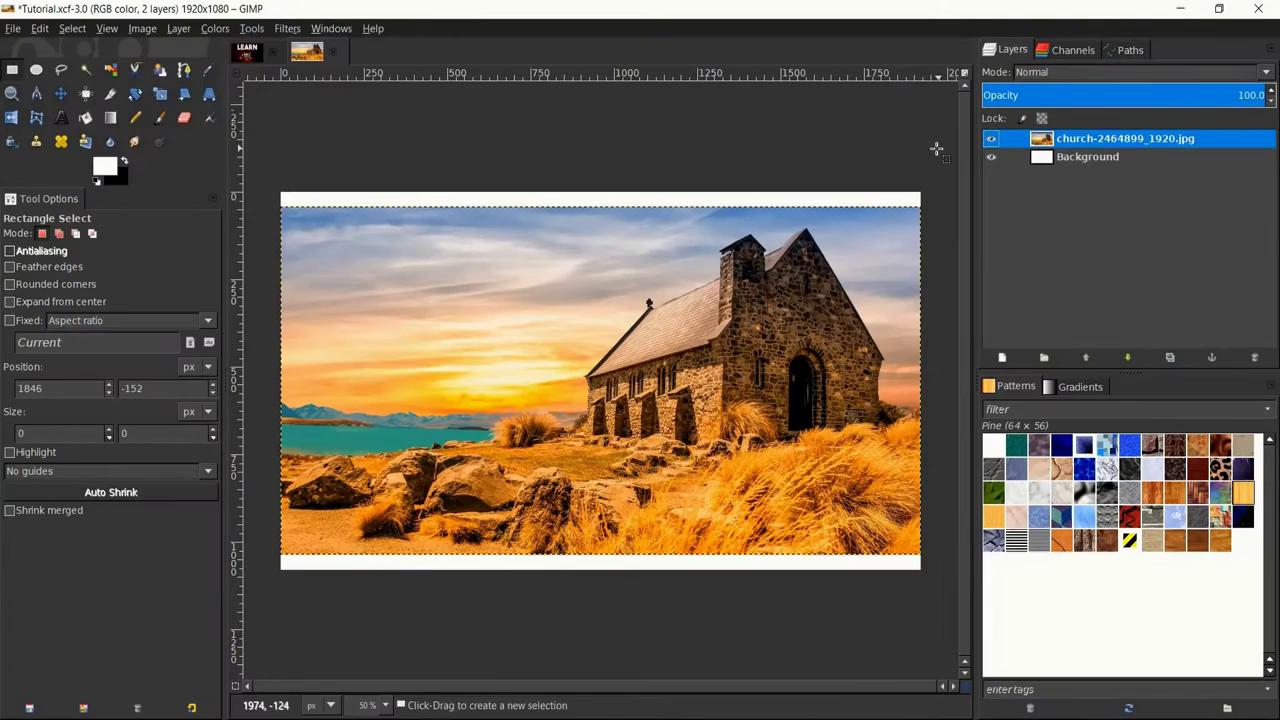
# Leave the GIMP-versus-Photoshop comparison image and switch to GIMP showing Tutorial.xcf.
pyautogui.click(85, 117)
pyautogui.click(104, 165)
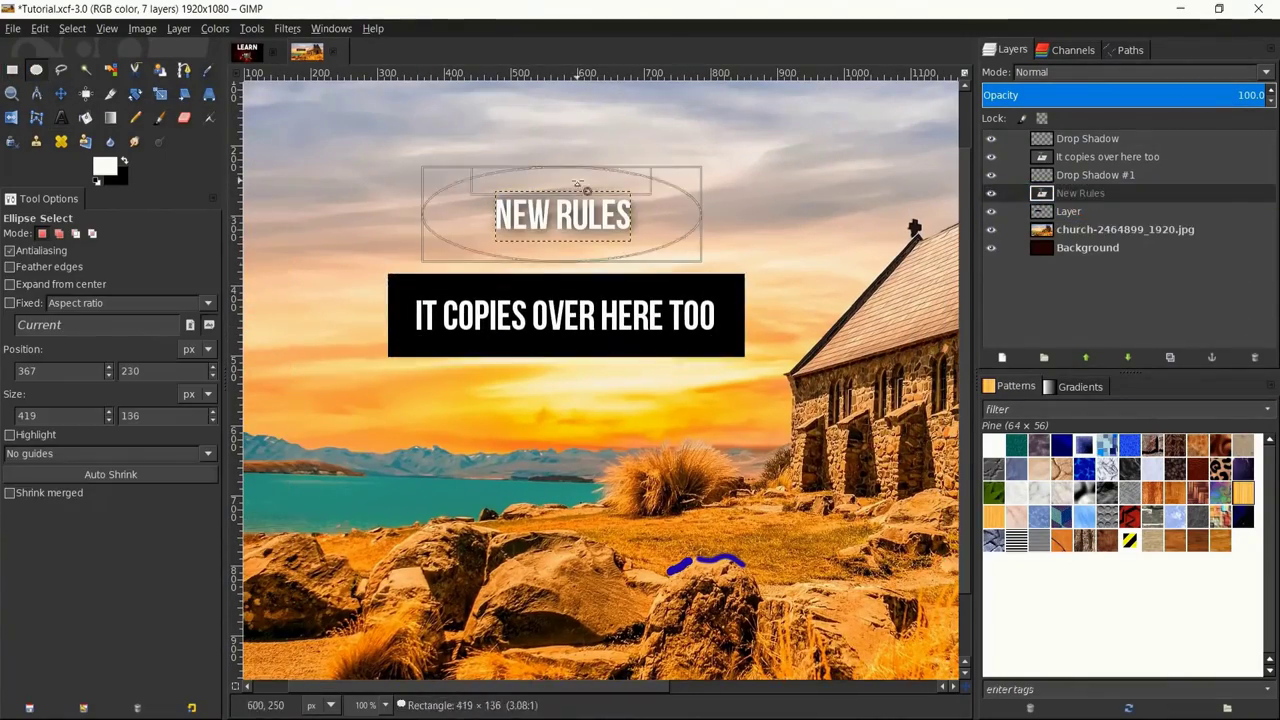
# Bring up the church photo's context menu and its Edit submenu.
pyautogui.rightClick(651, 214)
pyautogui.moveTo(693, 250)
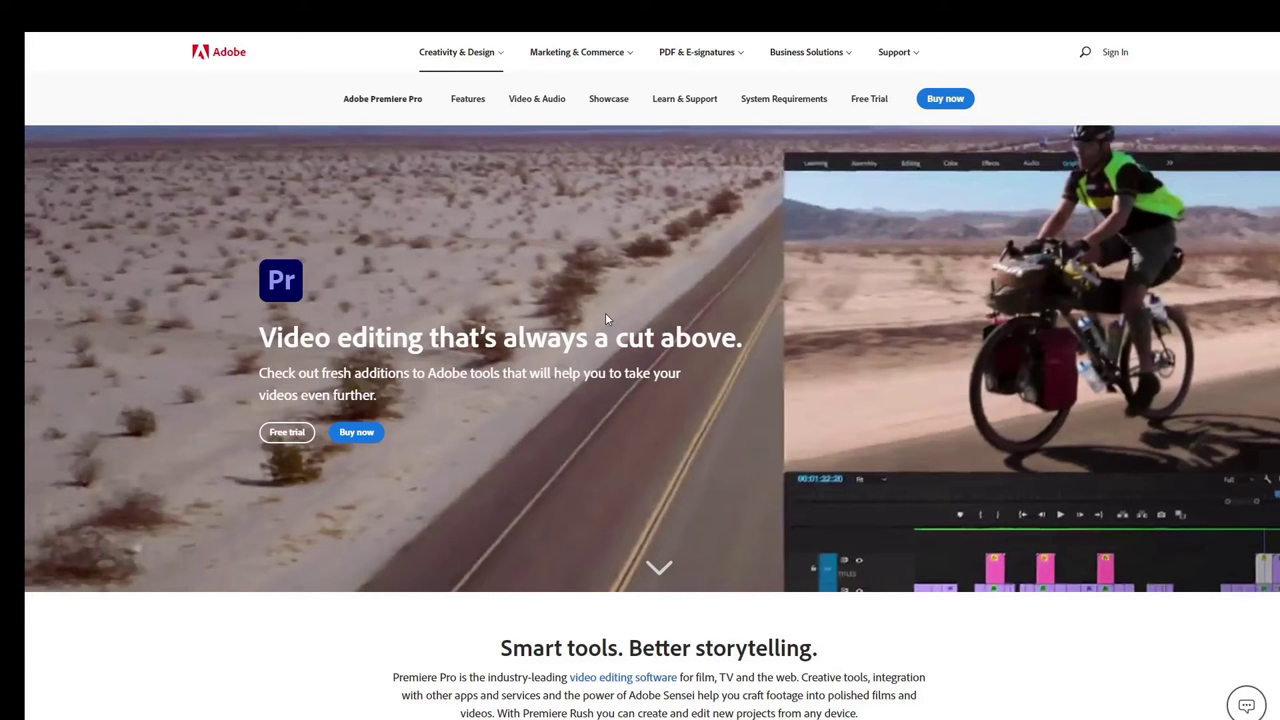
# Scroll down the Adobe page to the Creative Cloud pricing cards.
pyautogui.scroll(-2, 606, 319)
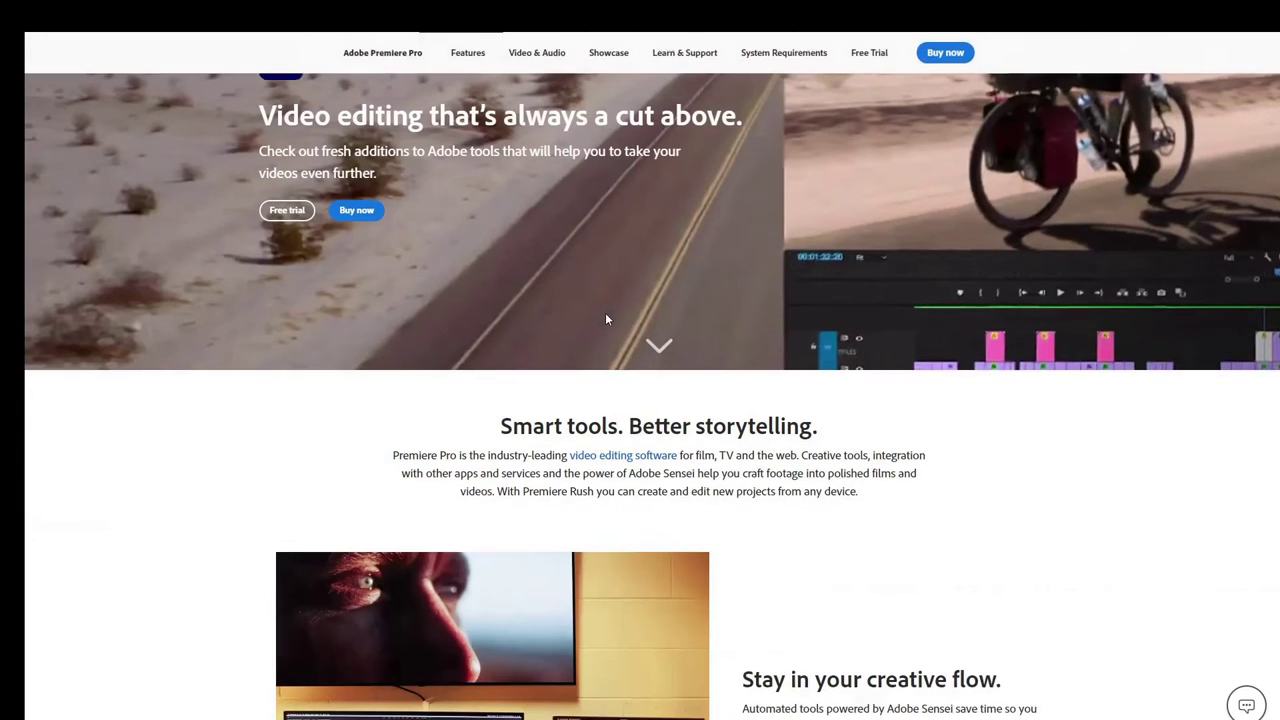
pyautogui.scroll(-2, 606, 319)
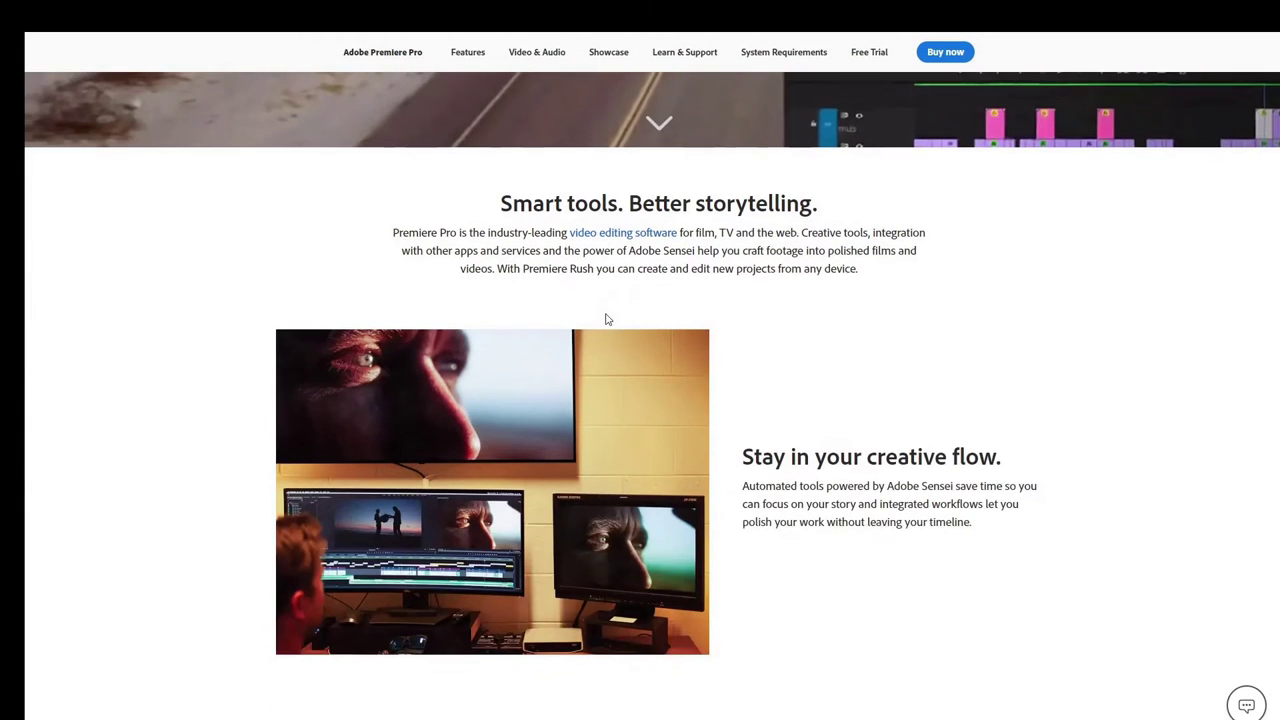
pyautogui.scroll(-2, 606, 319)
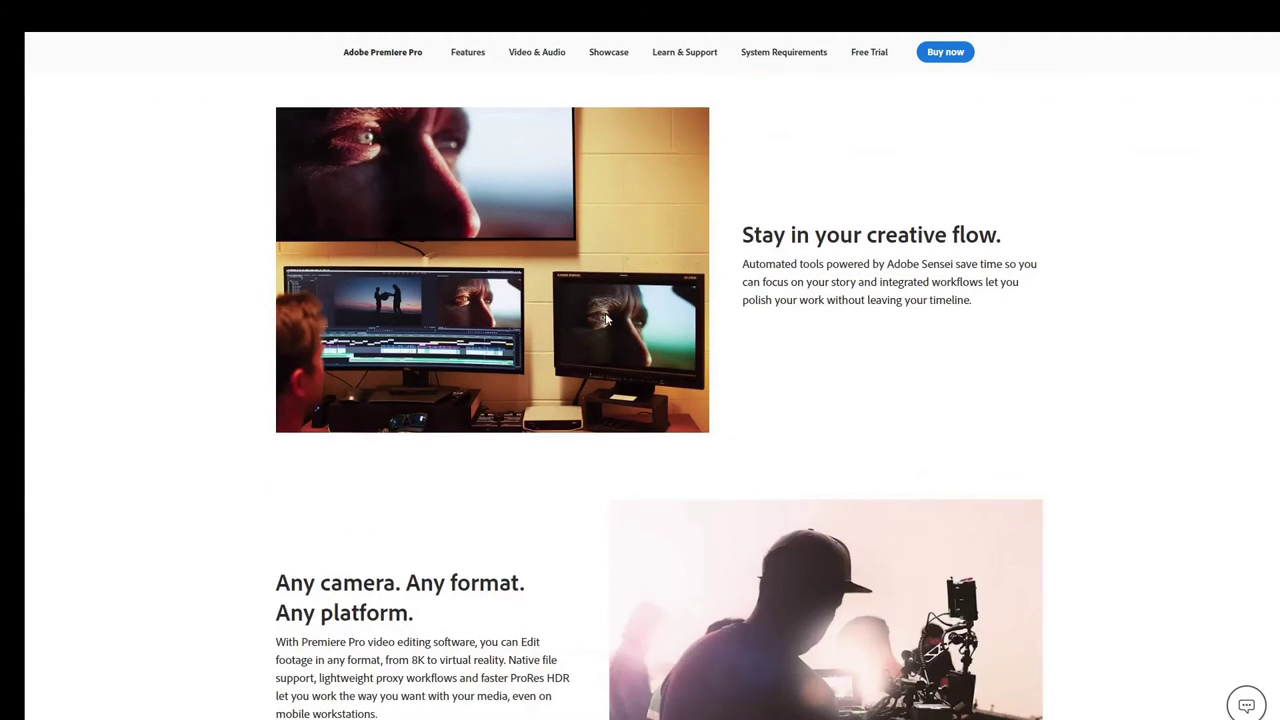
pyautogui.scroll(-2, 606, 319)
pyautogui.scroll(-2, 606, 319)
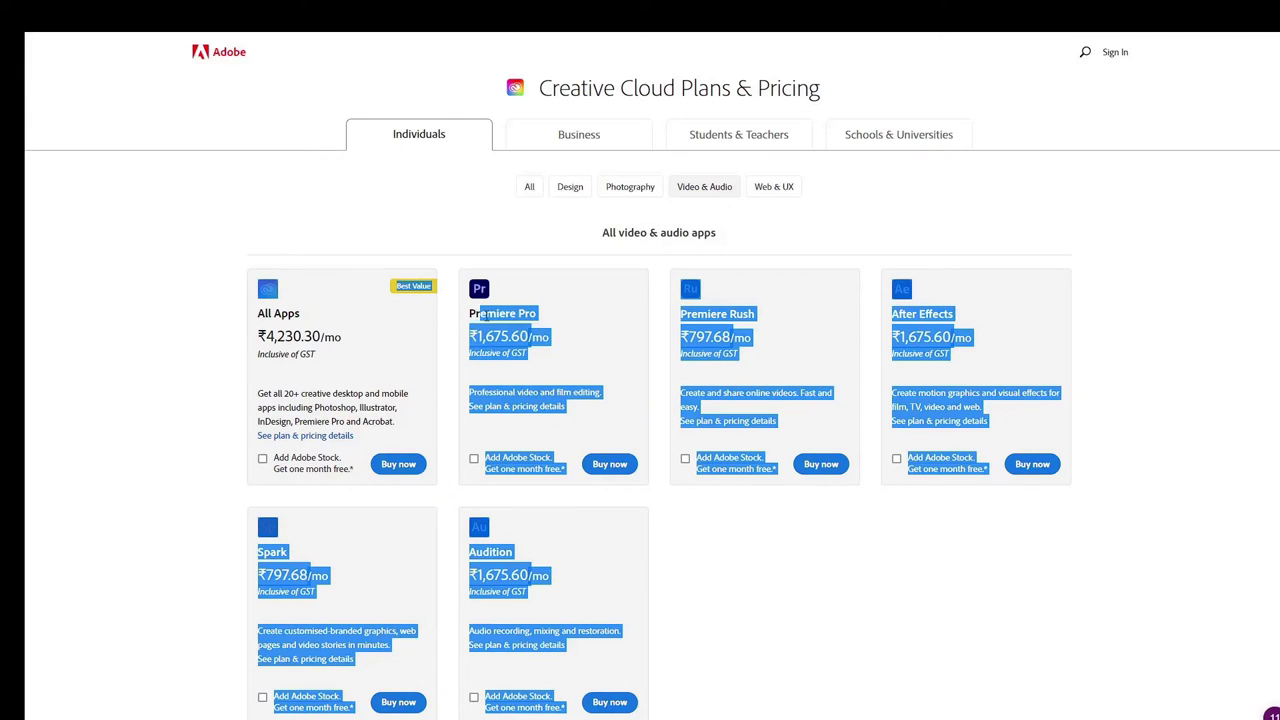
# Highlight Premiere Pro's ₹1,675.60/mo monthly price on its plan card.
pyautogui.moveTo(476, 300)
pyautogui.mouseDown()
pyautogui.moveTo(521, 335)
pyautogui.moveTo(485, 309)
pyautogui.mouseUp()
pyautogui.click(485, 309)
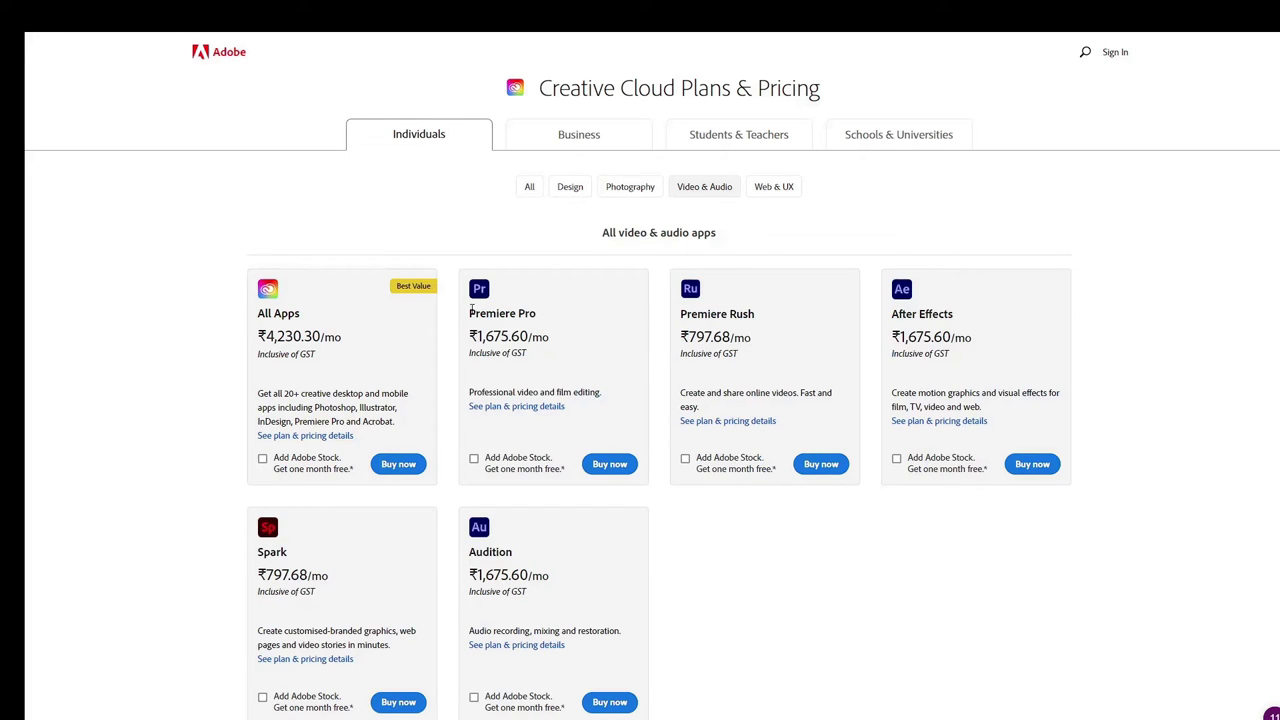
pyautogui.moveTo(470, 313); pyautogui.dragTo(550, 343)
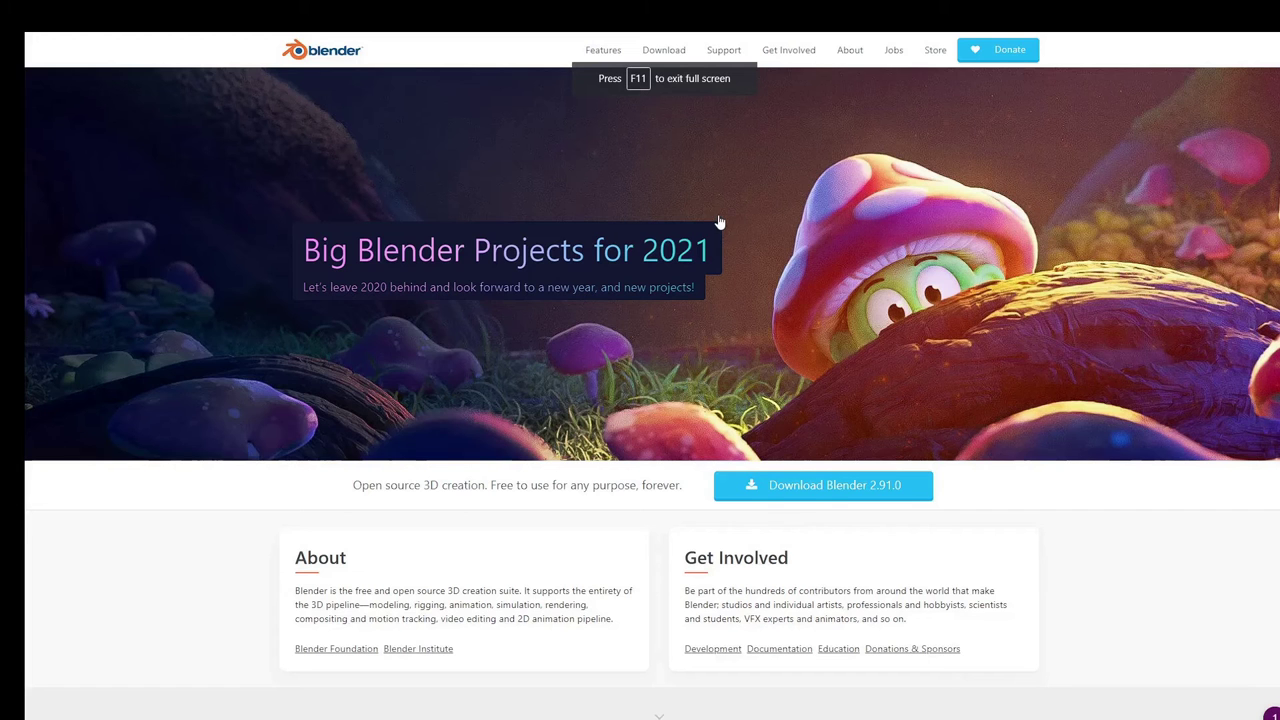
# Scroll blender.org to the Development Fund appeal, then drag the subtitle size toward 50.
pyautogui.scroll(-2, 722, 248)
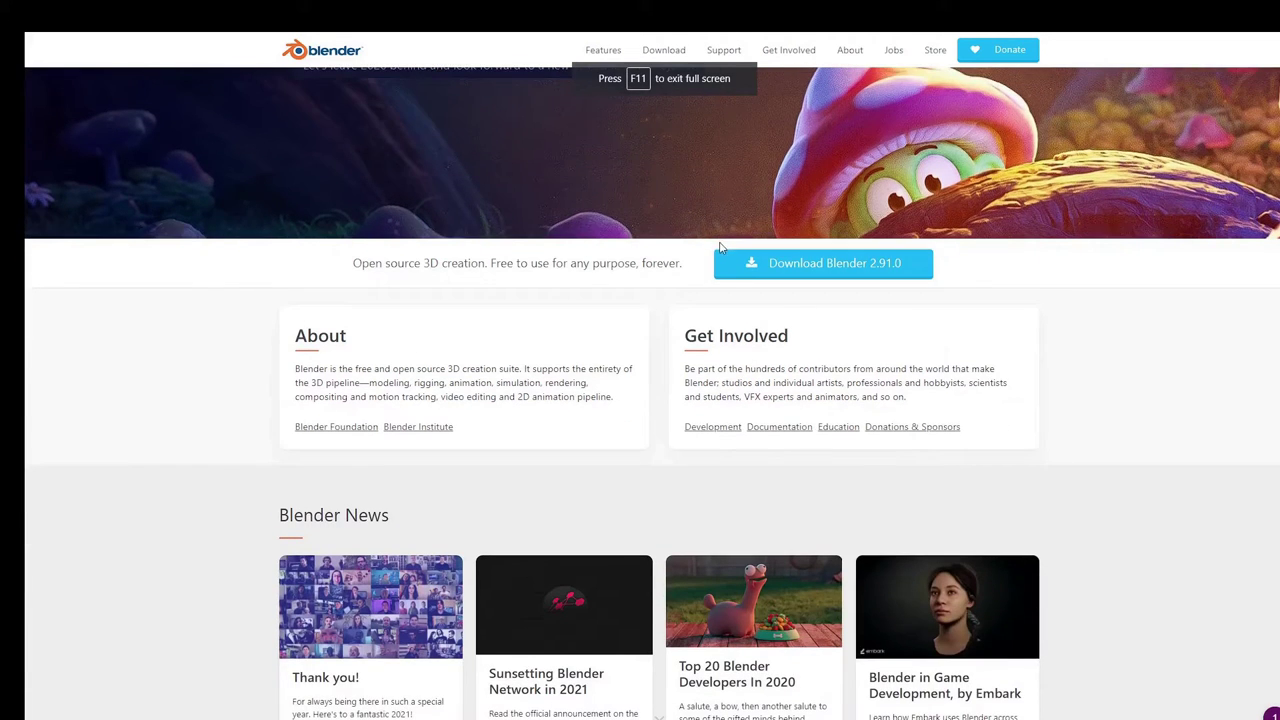
pyautogui.scroll(-4, 705, 255)
pyautogui.scroll(-3, 680, 262)
pyautogui.scroll(-6, 673, 262)
pyautogui.scroll(-1, 670, 262)
pyautogui.scroll(-2, 670, 262)
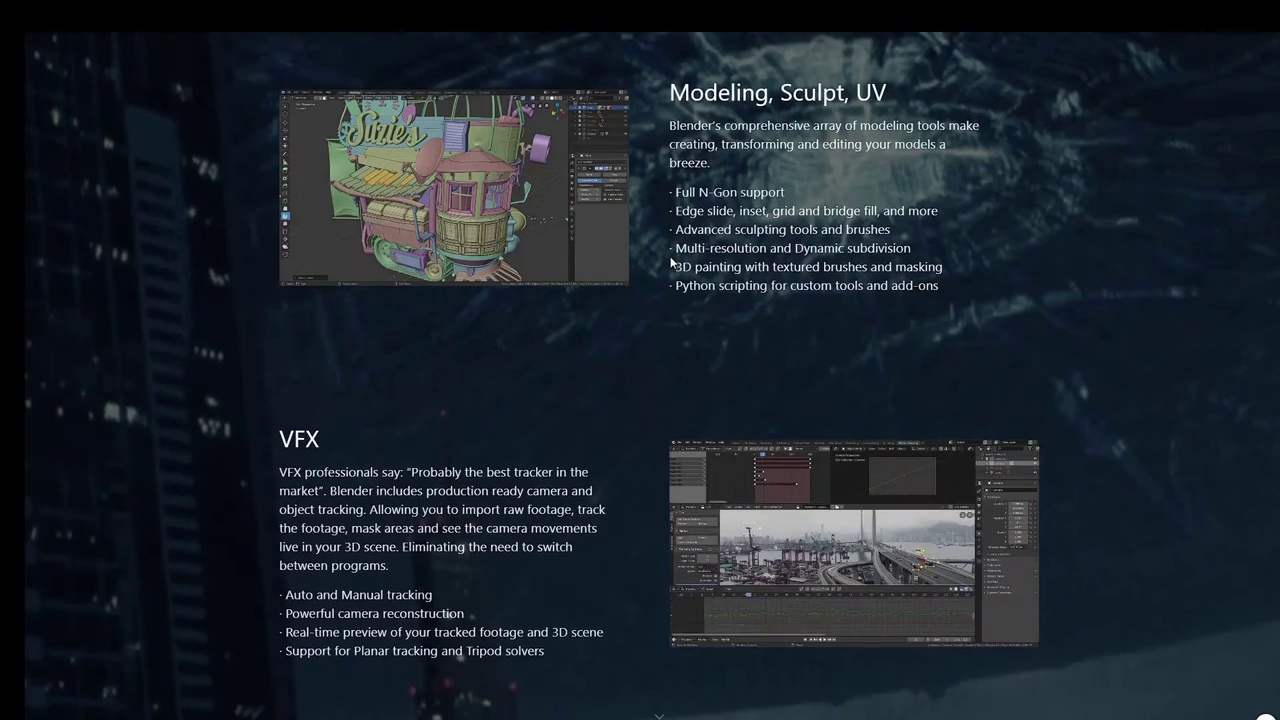
pyautogui.scroll(-7, 670, 262)
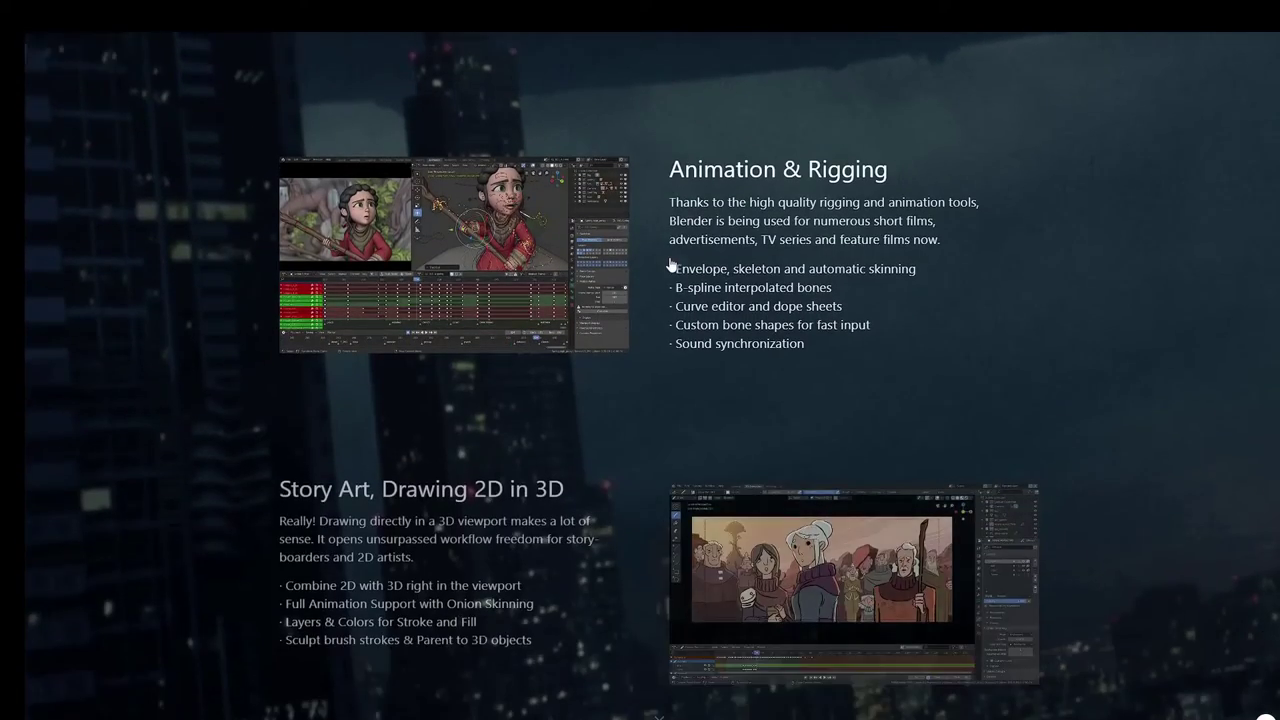
pyautogui.scroll(-5, 670, 262)
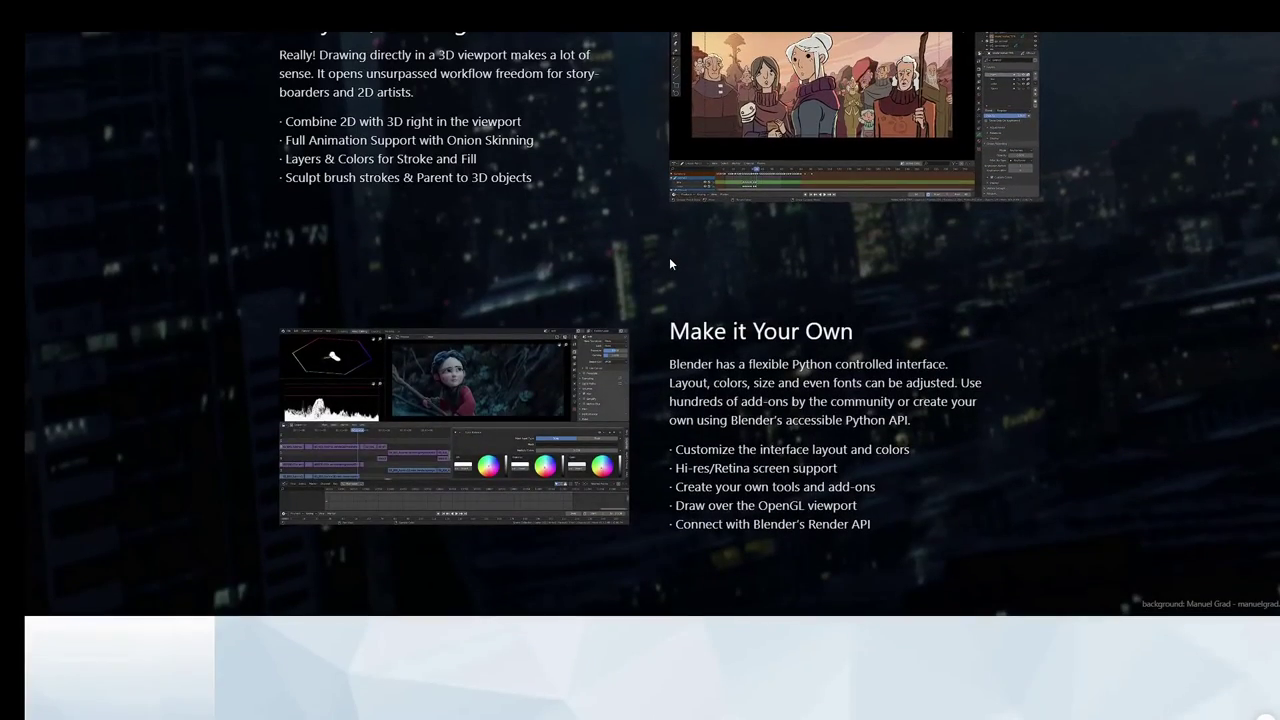
pyautogui.scroll(-5, 670, 263)
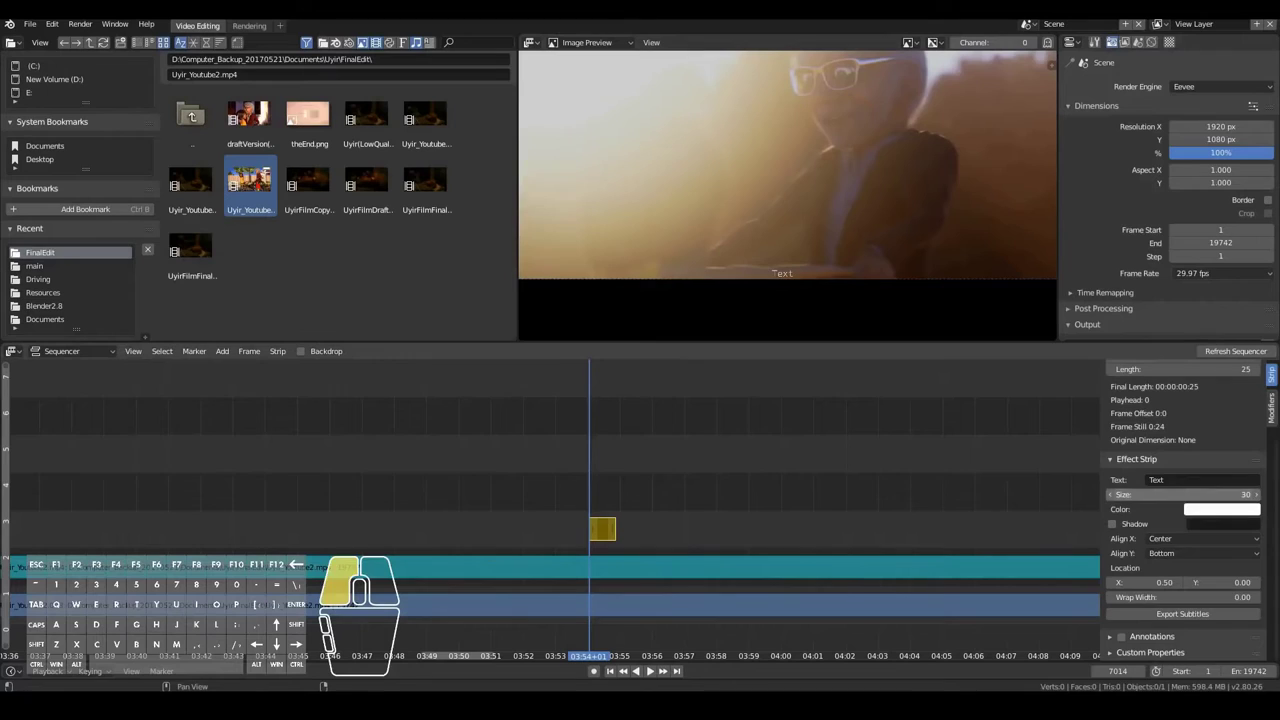
pyautogui.moveTo(1185, 494); pyautogui.dragTo(1230, 494)
# Change the subtitle text to 'Testing Subtitles' and render the sequence from the Rendering workspace.
pyautogui.click(1232, 583)
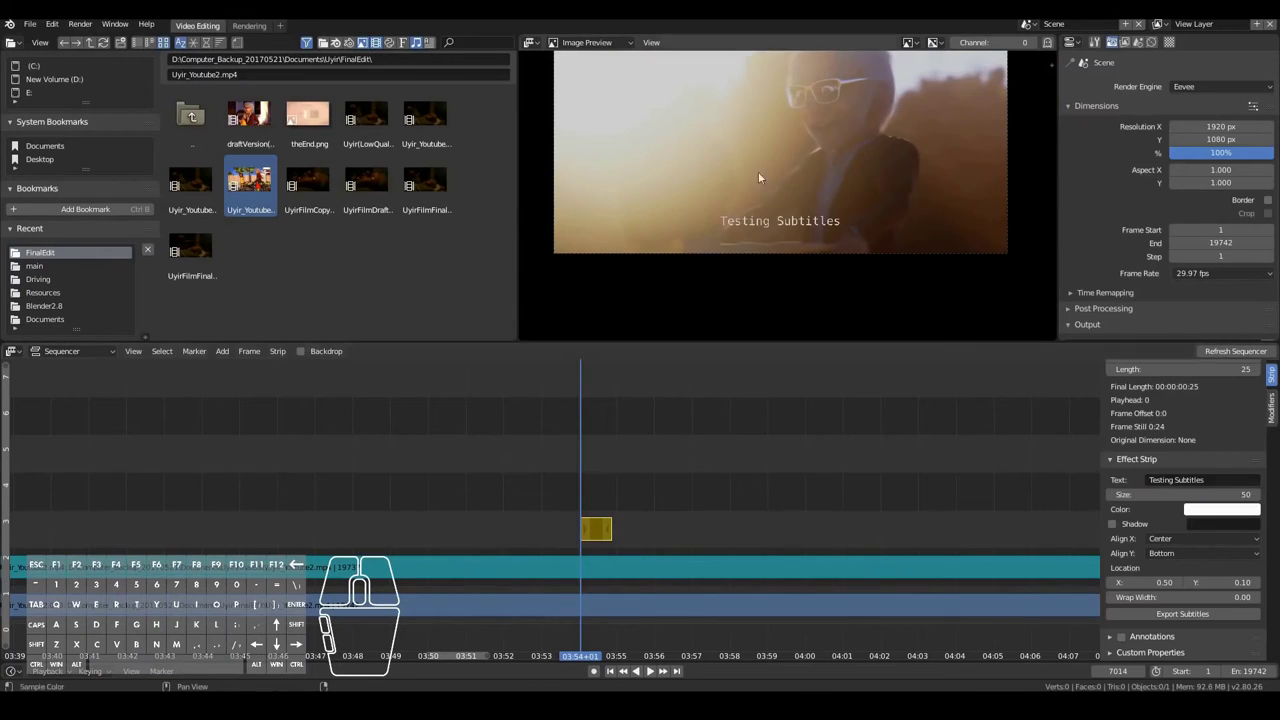
pyautogui.scroll(2, 759, 178)
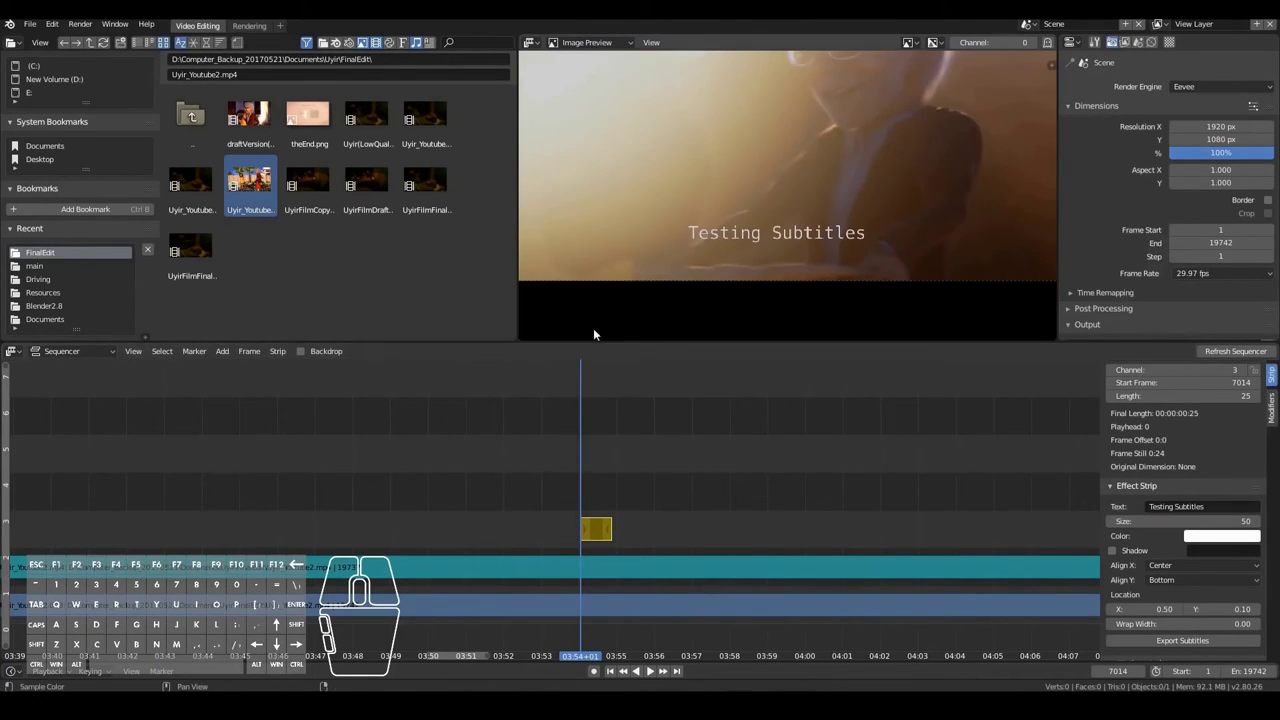
pyautogui.scroll(-5, 754, 450)
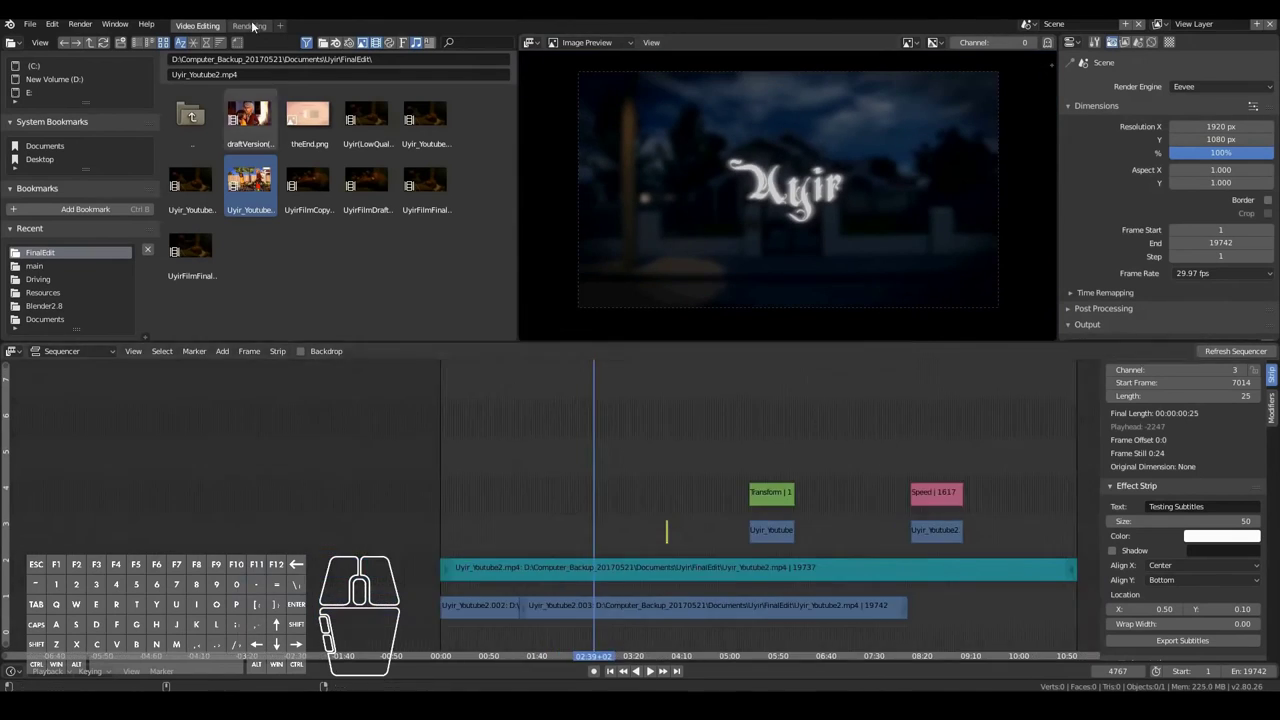
pyautogui.click(250, 26)
pyautogui.press('F12')
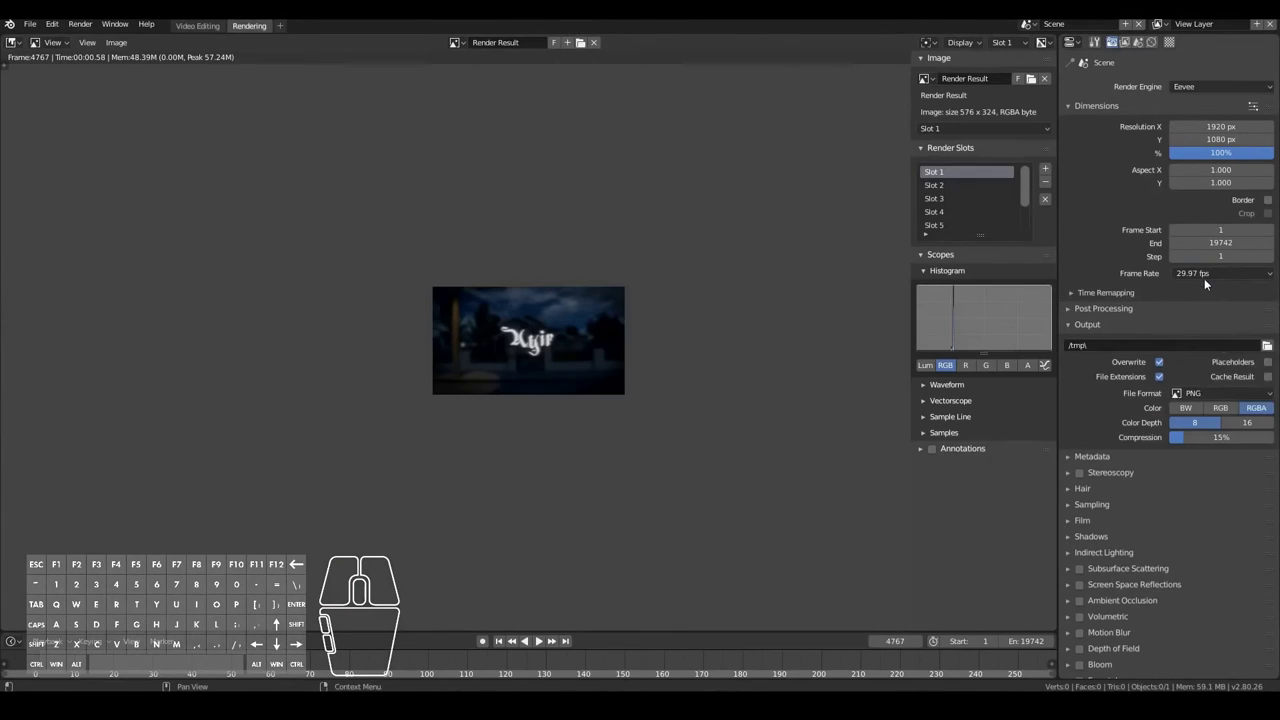
# Expand Frame Rate and the File Format list, then highlight DaVinci Resolve's free version name.
pyautogui.click(1204, 278)
pyautogui.click(1220, 423)
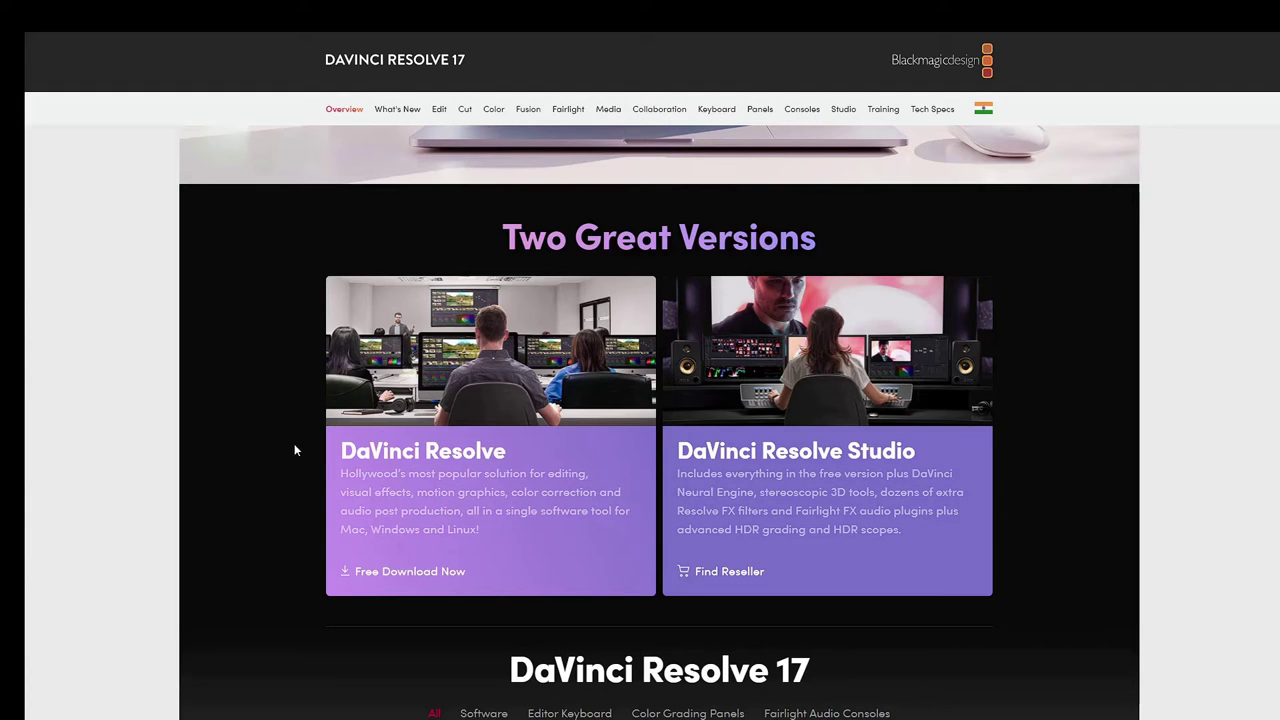
pyautogui.moveTo(335, 452); pyautogui.dragTo(552, 468)
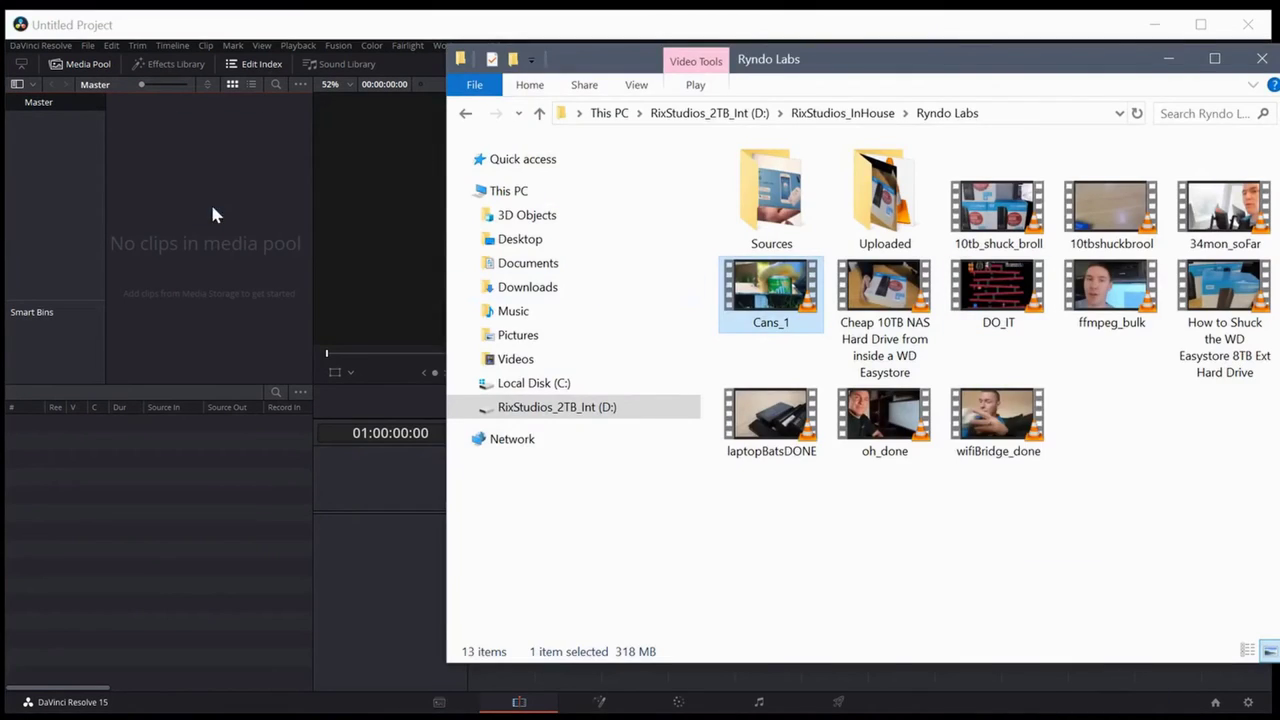
# Import Cans_1.mp4 to the Media Pool, put it on Timeline 1, and show its MediaIn1 node in Fusion.
pyautogui.moveTo(214, 214); pyautogui.dragTo(540, 585)
pyautogui.click(660, 371)
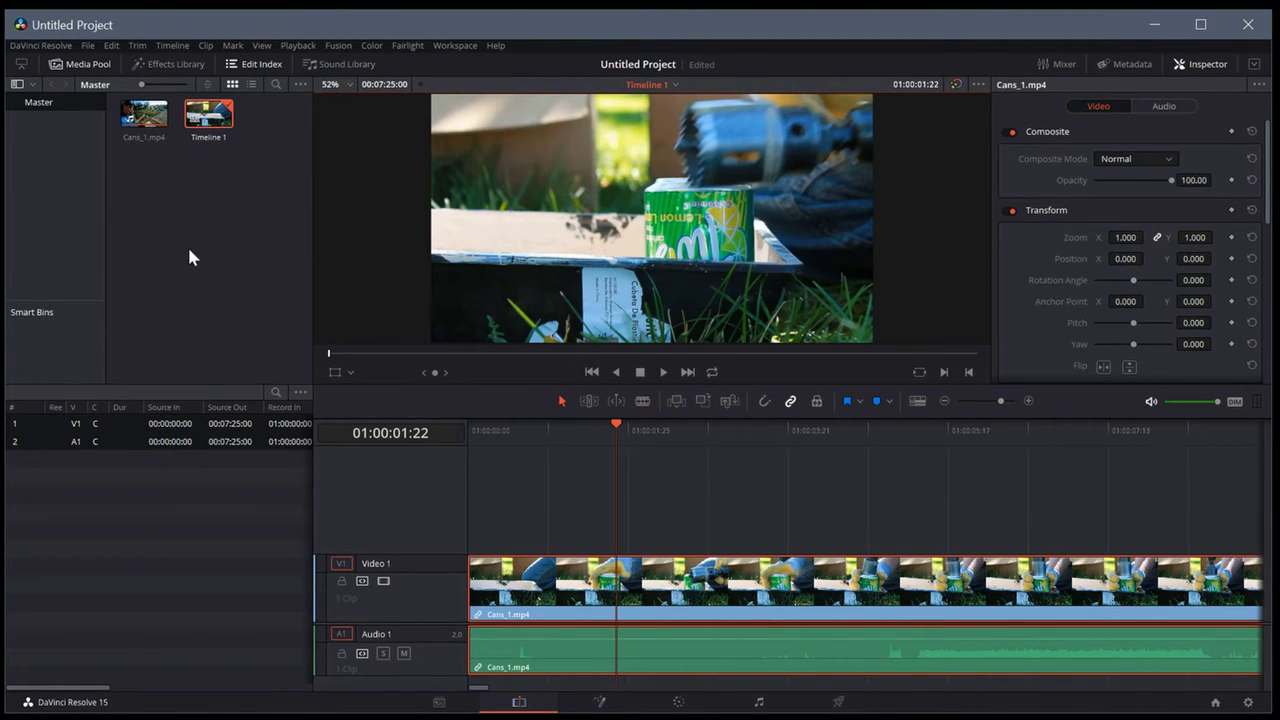
pyautogui.click(600, 702)
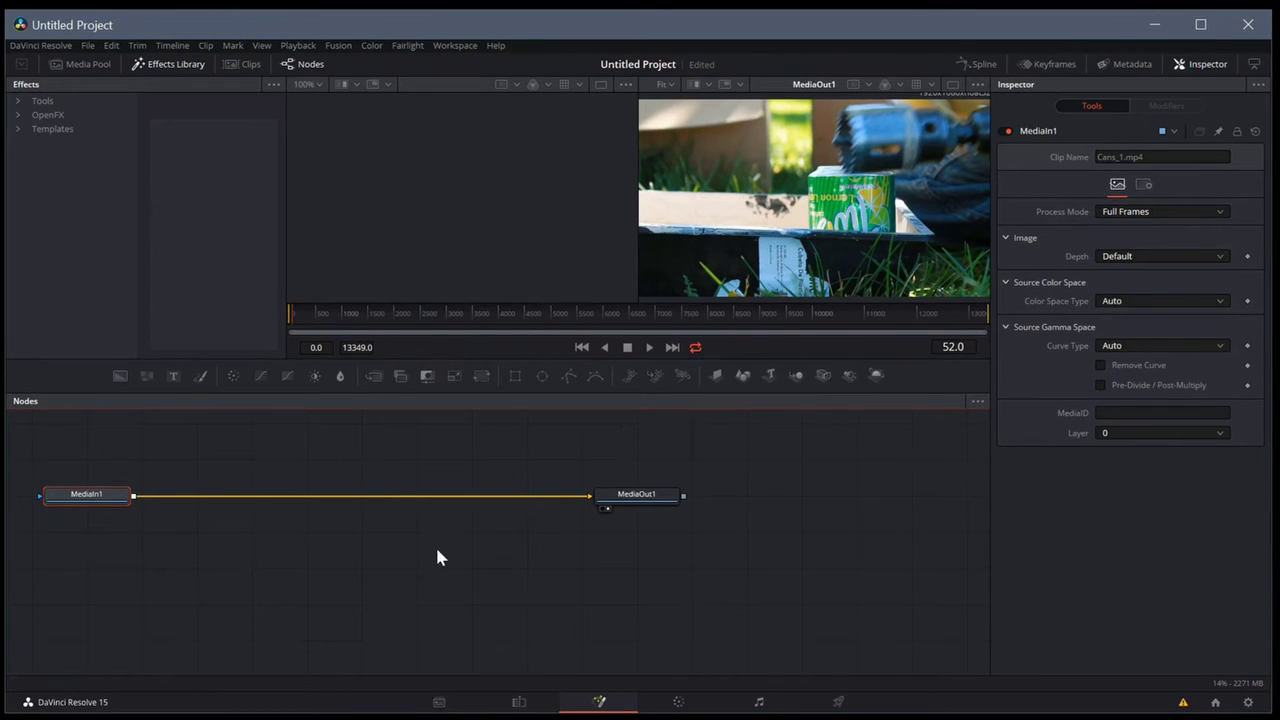
# Grade Cans_1 on the Color page with Gain and Gamma wheel tweaks and a raised curve point, then go to Fairlight.
pyautogui.click(678, 702)
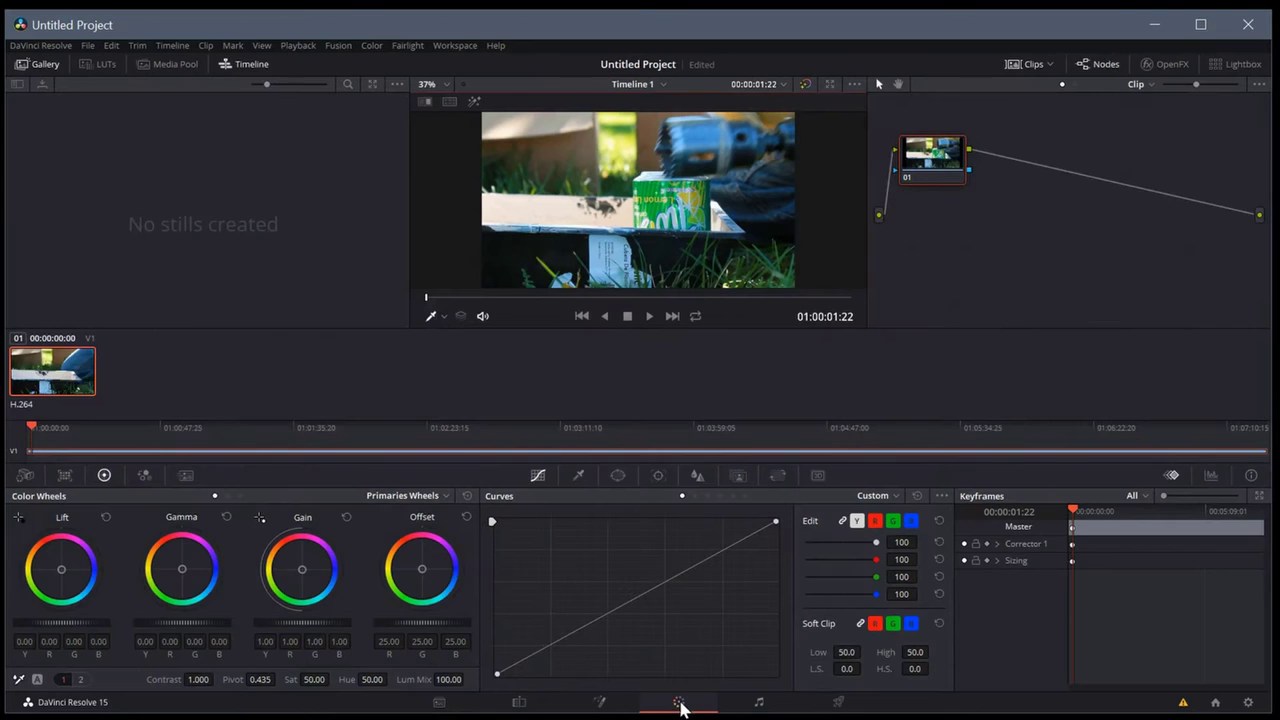
pyautogui.moveTo(302, 569); pyautogui.dragTo(294, 563)
pyautogui.moveTo(182, 569); pyautogui.dragTo(175, 575)
pyautogui.moveTo(294, 563); pyautogui.dragTo(306, 570)
pyautogui.moveTo(558, 640); pyautogui.dragTo(581, 565)
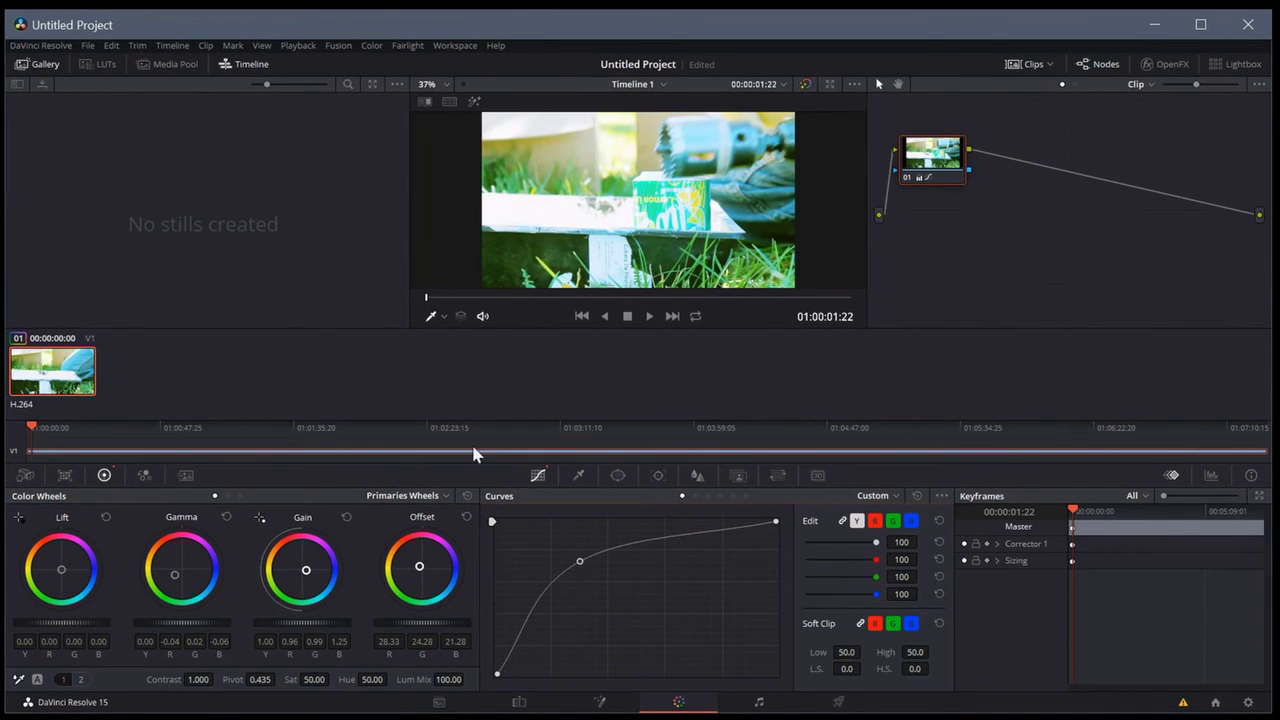
pyautogui.click(759, 702)
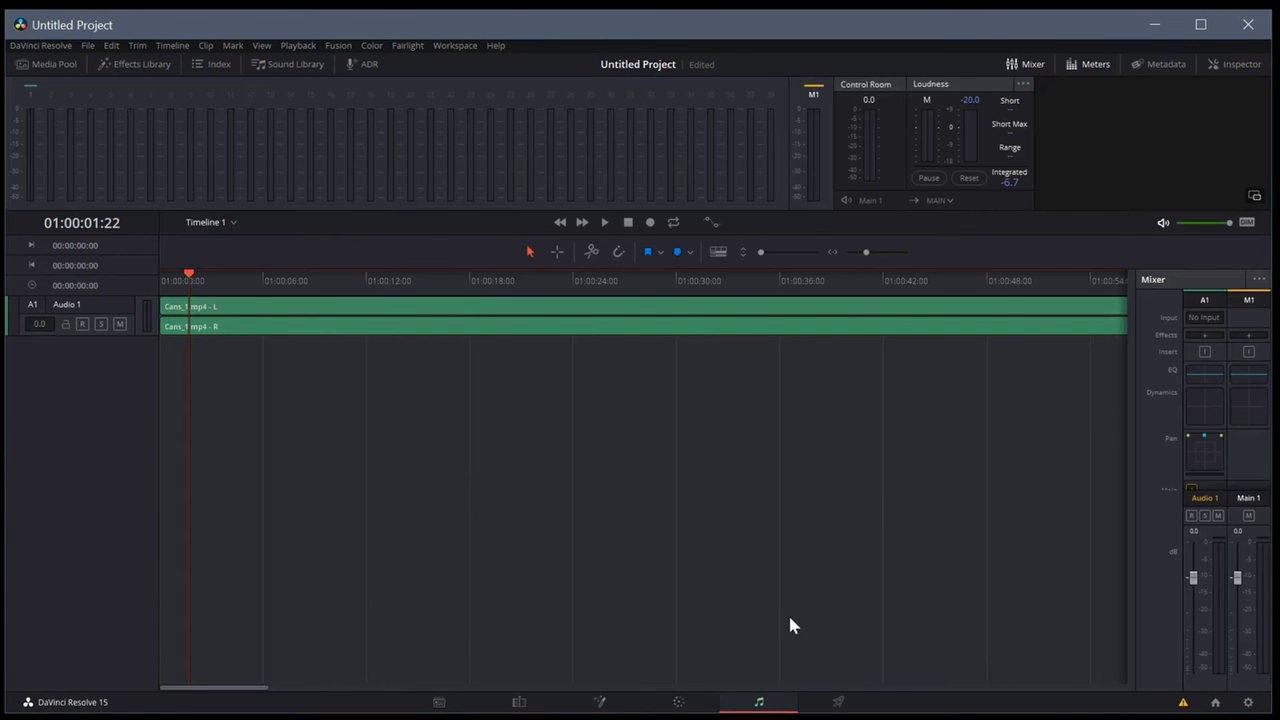